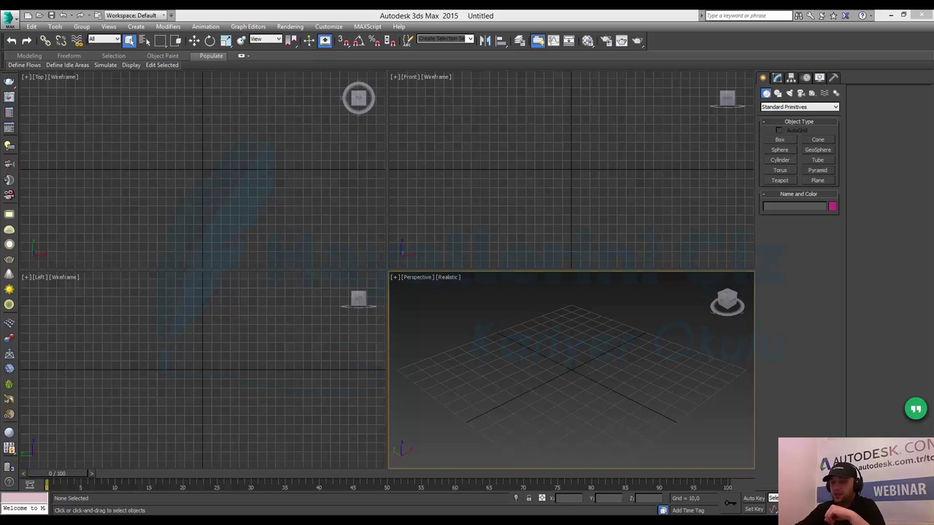
# - Bring Chrome back up and show the 3ds Max – Türkiye forum board's post list
pyautogui.click(70, 467)
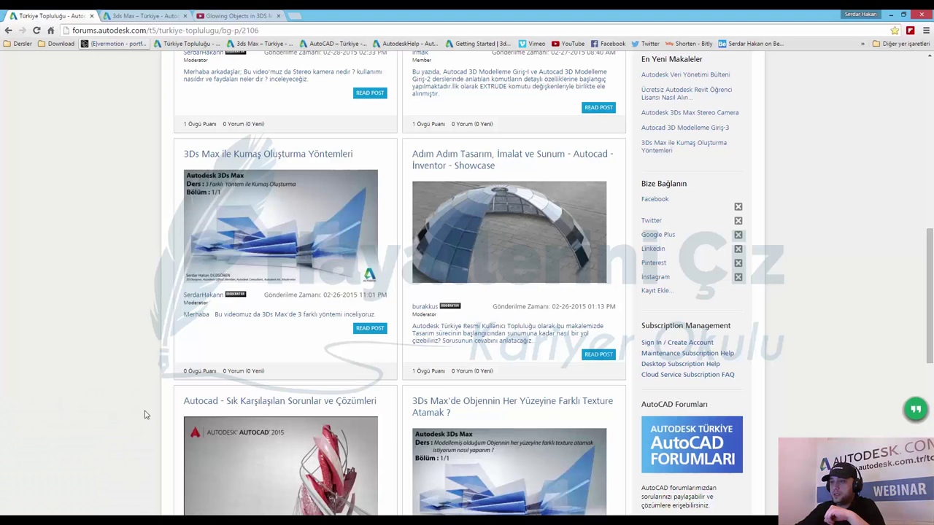
pyautogui.click(144, 15)
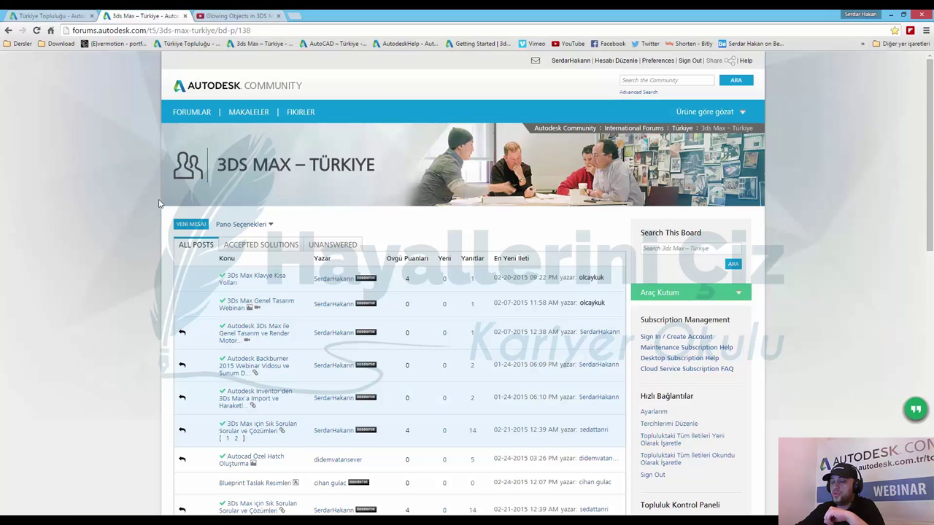
pyautogui.scroll(-1, 122, 237)
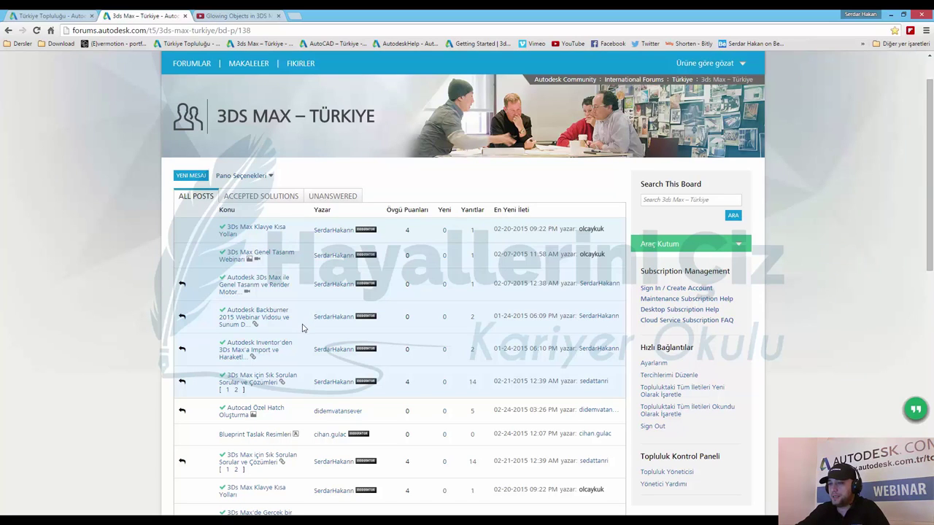
# - Open the '3Ds Max için Sık Sorulan Sorular ve Çözümleri' topic and read down through its replies
pyautogui.click(260, 391)
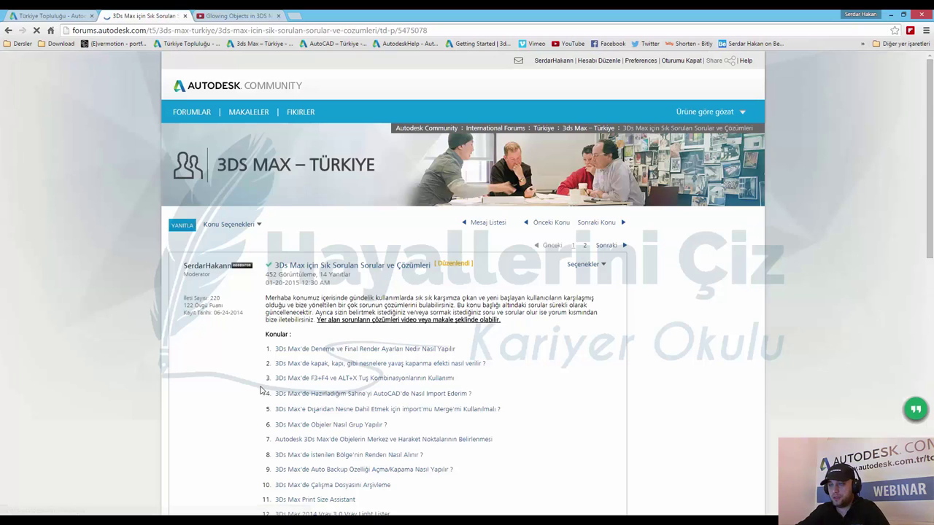
pyautogui.scroll(-3, 130, 308)
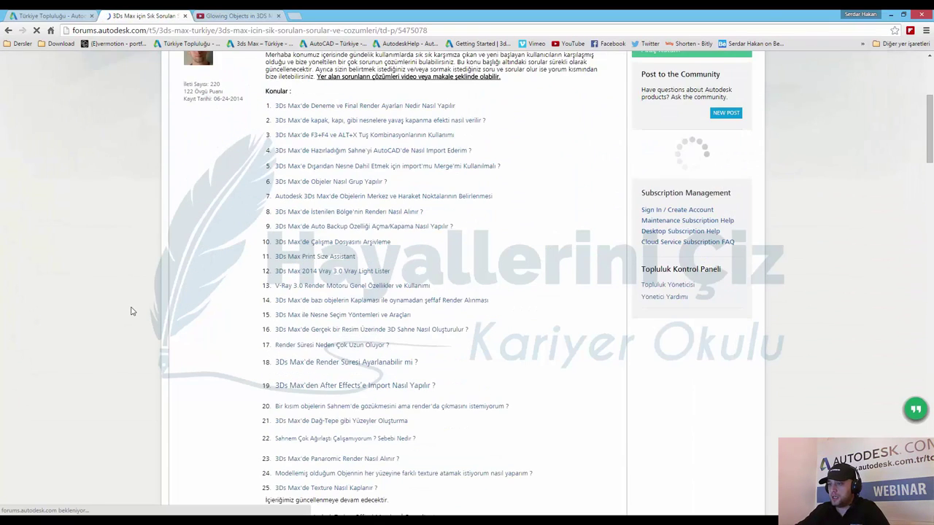
pyautogui.scroll(-1, 132, 312)
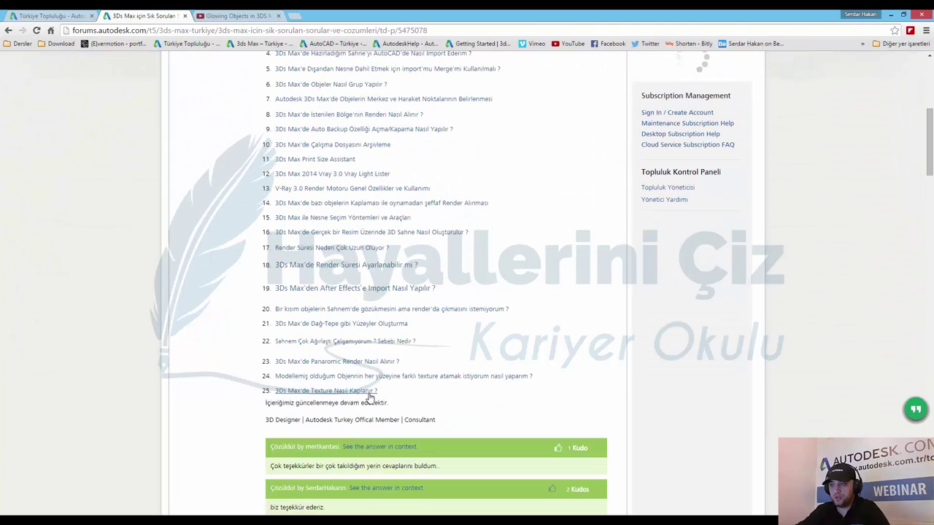
pyautogui.scroll(1, 325, 273)
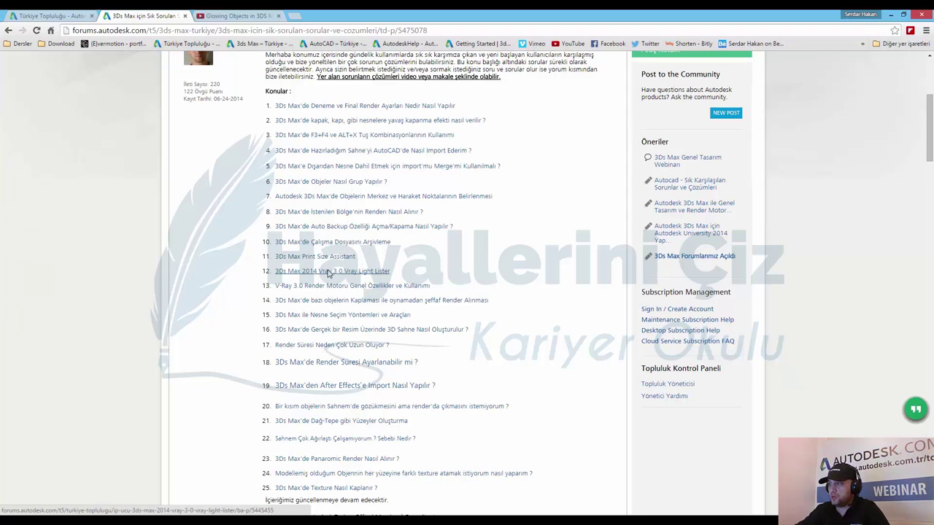
pyautogui.scroll(-1, 328, 273)
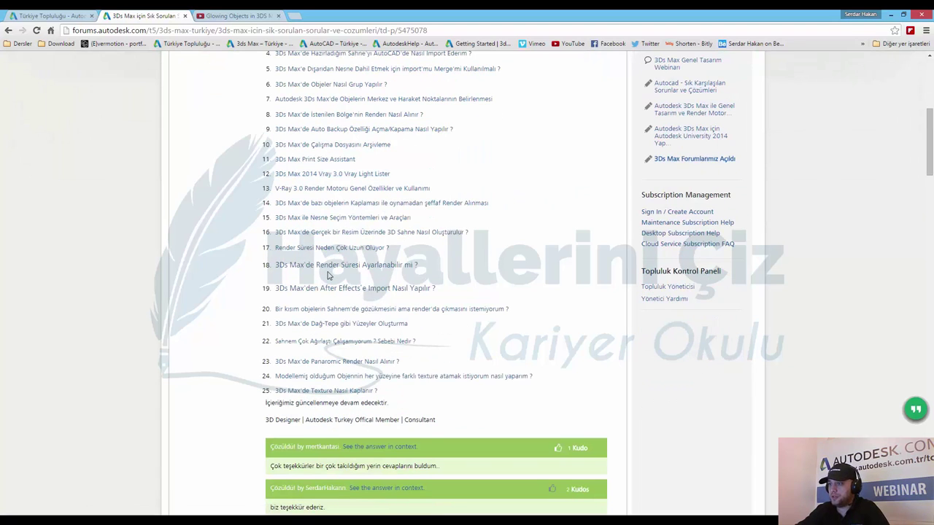
pyautogui.scroll(-1, 328, 275)
pyautogui.scroll(-1, 328, 275)
pyautogui.scroll(-1, 327, 275)
pyautogui.scroll(-1, 327, 275)
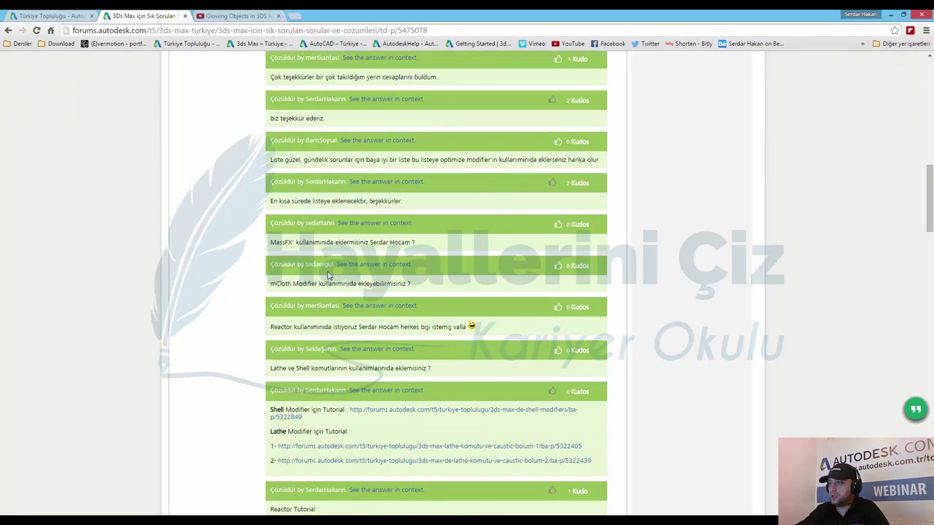
pyautogui.scroll(-1, 328, 275)
pyautogui.scroll(-1, 328, 275)
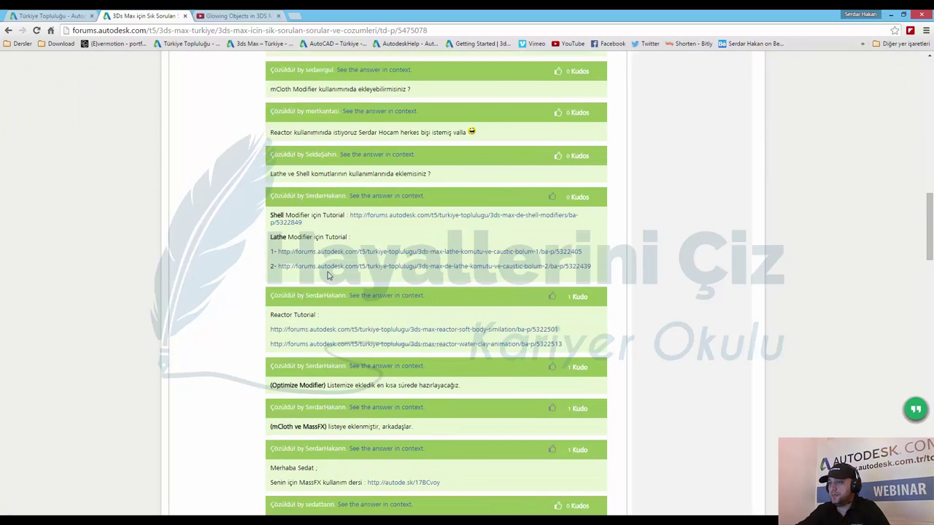
pyautogui.scroll(-1, 328, 275)
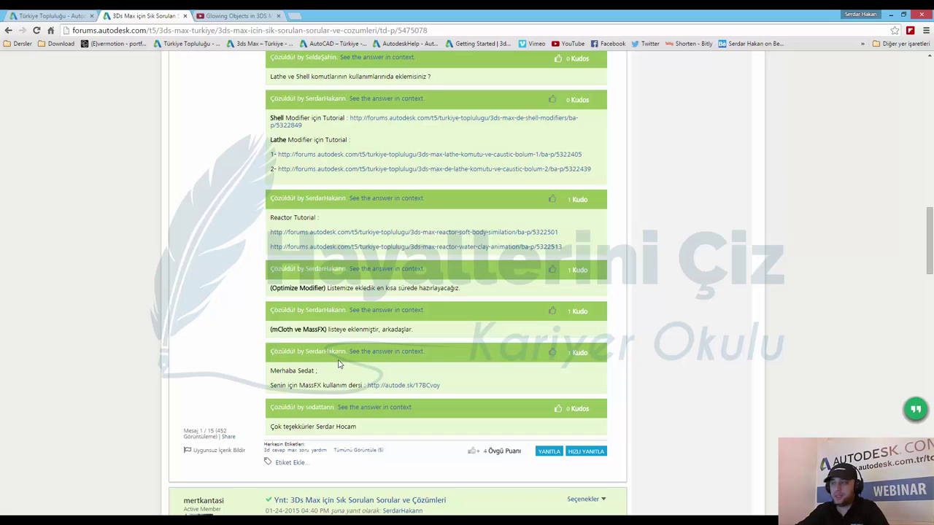
# - Scroll back to the top of the FAQ thread and return to the board's Mesaj Listesi
pyautogui.scroll(2, 337, 364)
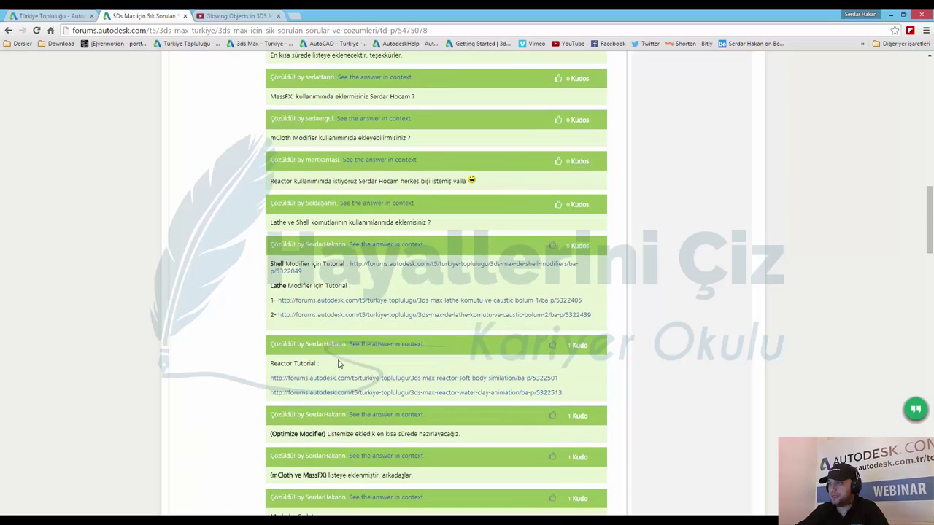
pyautogui.scroll(3, 338, 363)
pyautogui.scroll(3, 338, 364)
pyautogui.scroll(2, 338, 364)
pyautogui.scroll(2, 338, 364)
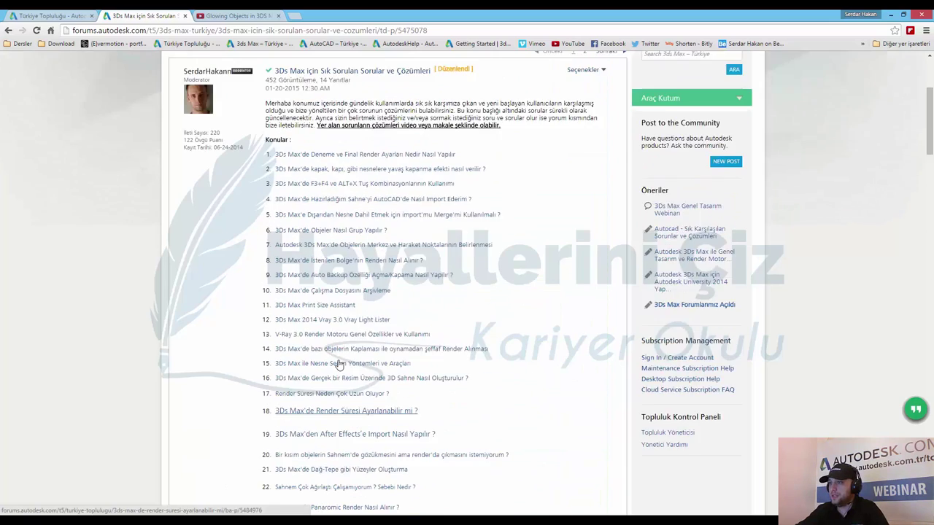
pyautogui.scroll(2, 338, 364)
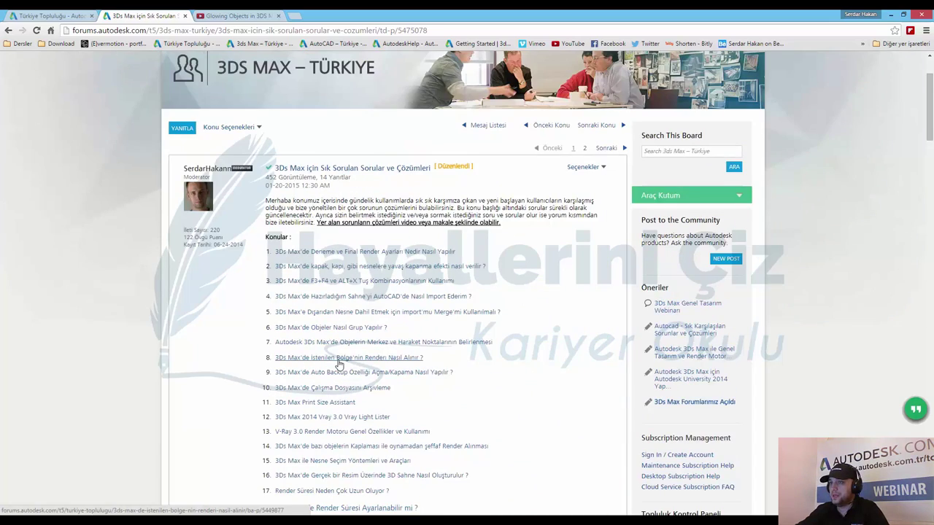
pyautogui.click(489, 126)
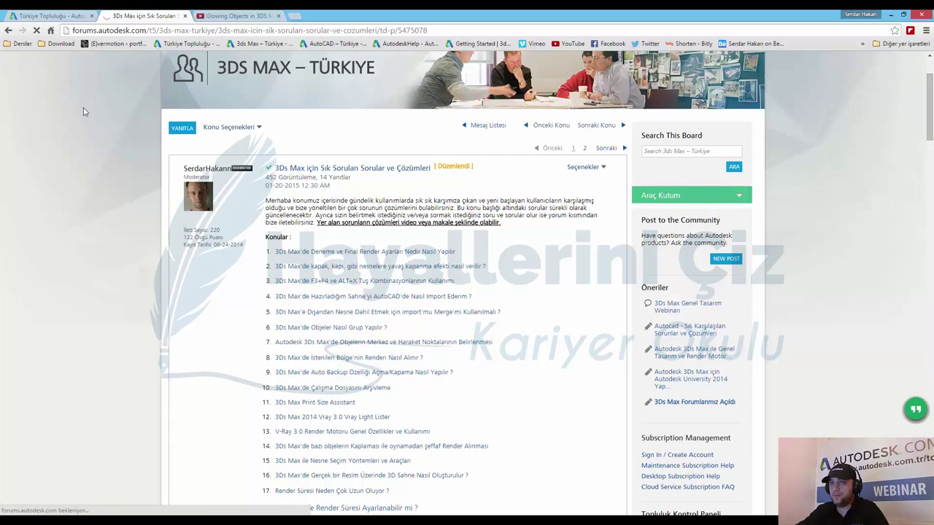
# - Switch to the Türkiye Topluluğu blog and browse its posts down to the AutoCAD problems article
pyautogui.click(51, 15)
pyautogui.scroll(2, 312, 321)
pyautogui.scroll(2, 311, 321)
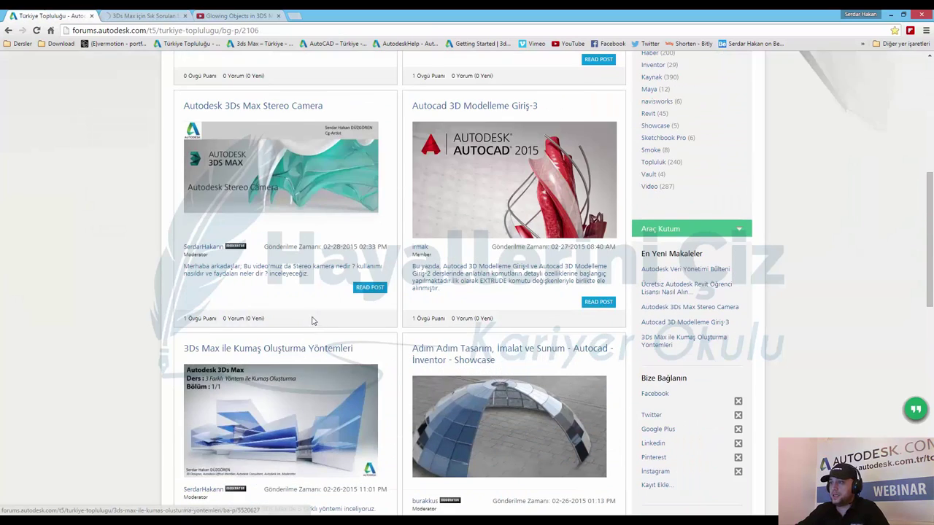
pyautogui.scroll(3, 312, 317)
pyautogui.scroll(4, 278, 319)
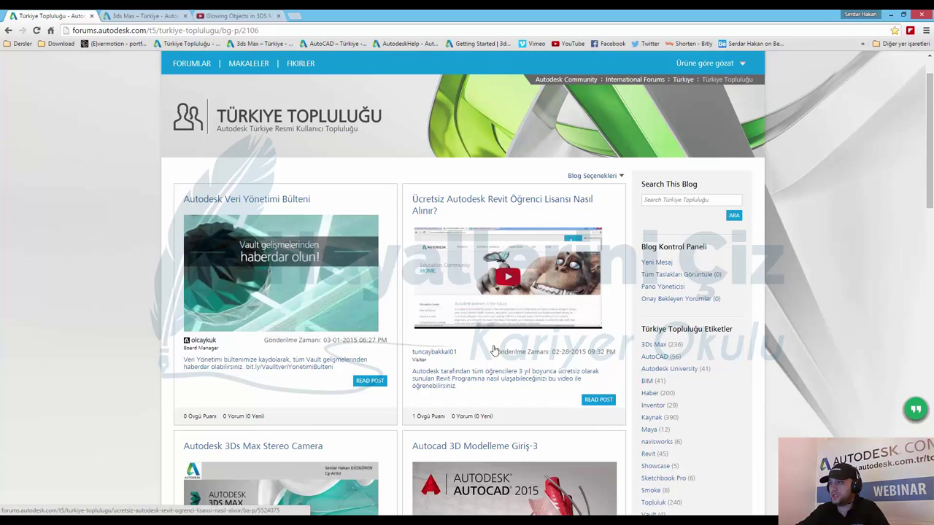
pyautogui.scroll(-8, 433, 344)
pyautogui.scroll(-2, 433, 341)
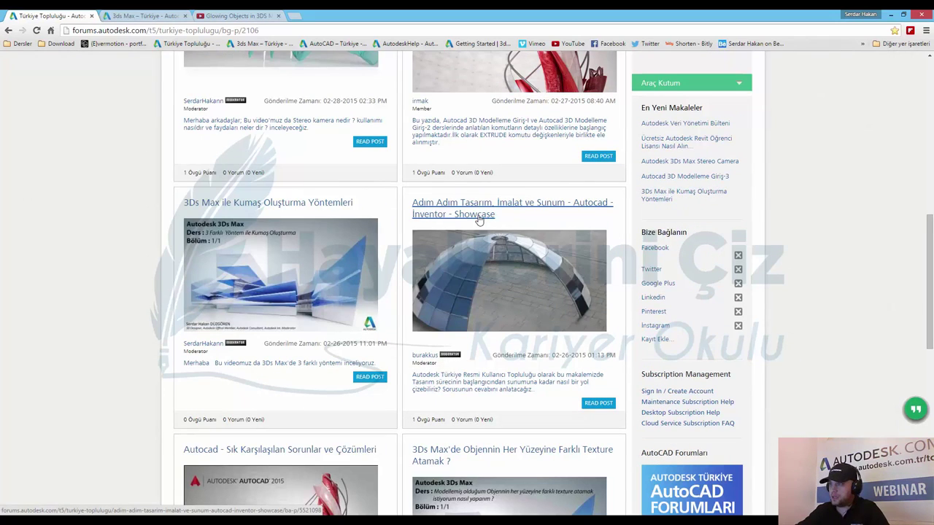
pyautogui.scroll(-1, 389, 243)
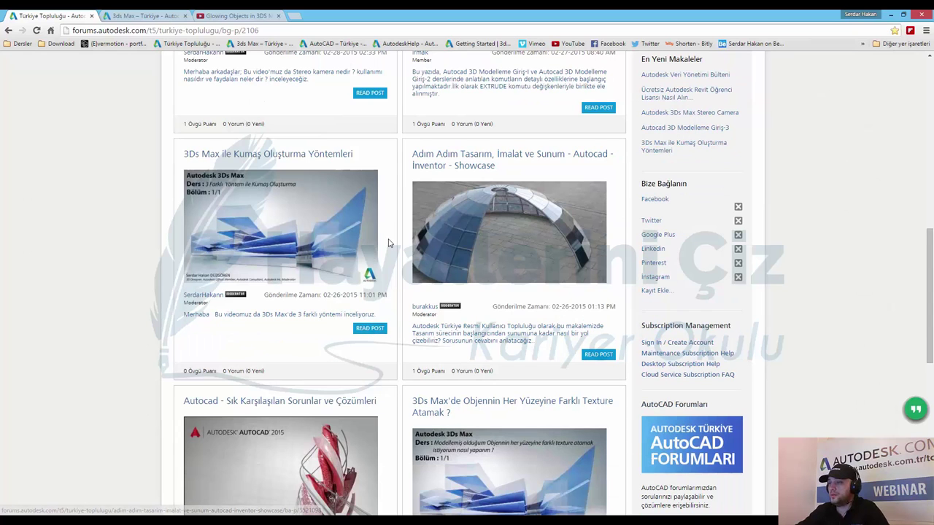
pyautogui.scroll(-2, 374, 248)
pyautogui.scroll(-3, 371, 248)
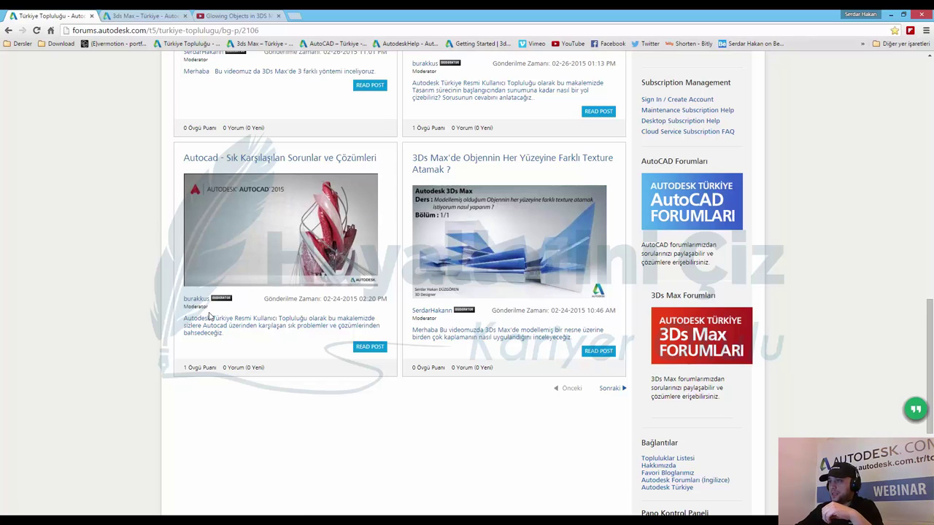
pyautogui.scroll(2, 210, 315)
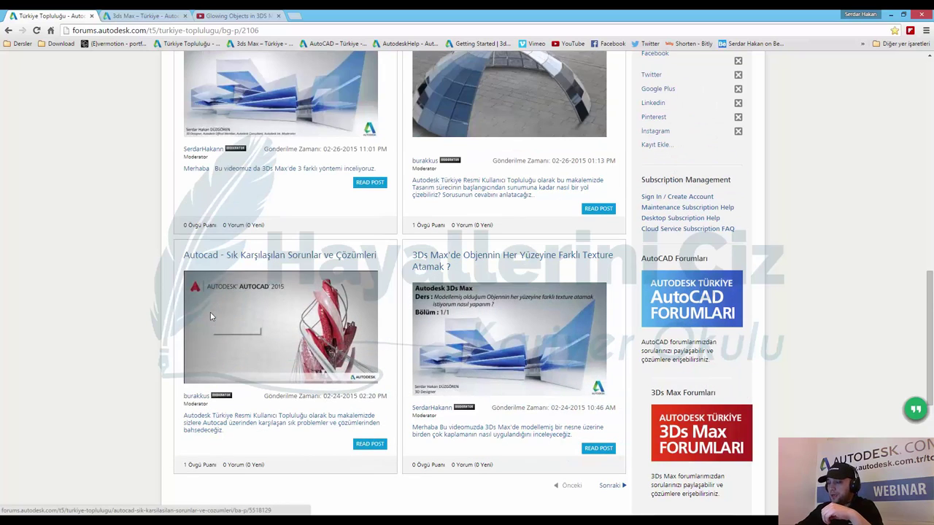
# - Read the 'Autocad - Sık Karşılaşılan Sorunlar ve Çözümleri' article, then close Chrome
pyautogui.click(243, 257)
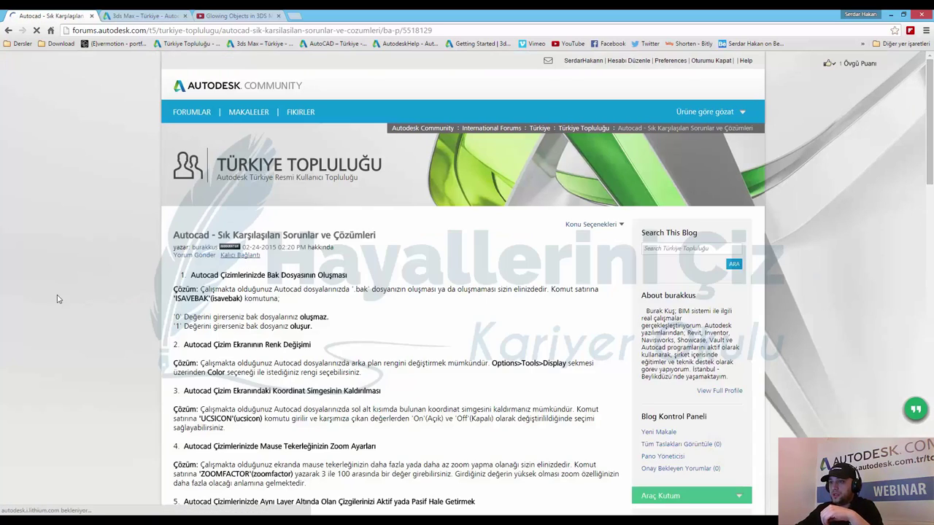
pyautogui.scroll(-2, 50, 293)
pyautogui.scroll(-5, 50, 292)
pyautogui.scroll(-2, 50, 293)
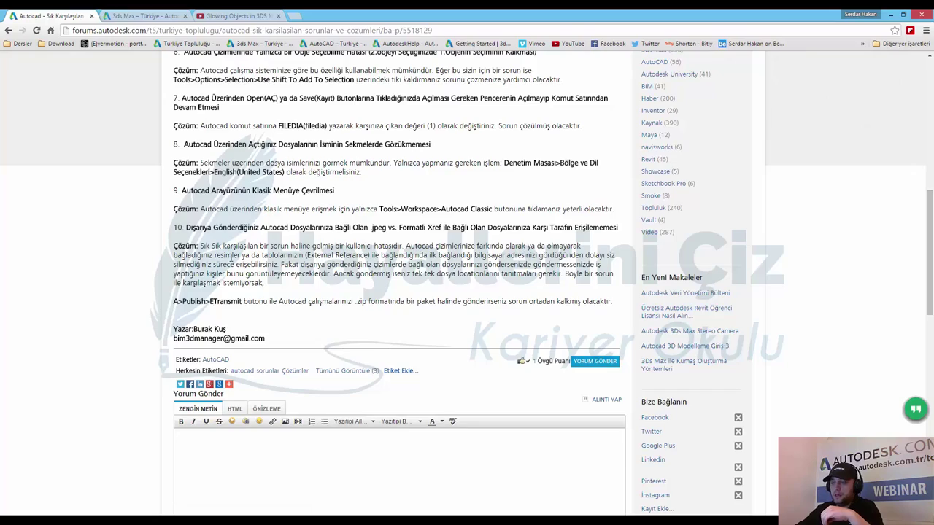
pyautogui.scroll(3, 239, 263)
pyautogui.scroll(3, 238, 263)
pyautogui.scroll(3, 239, 263)
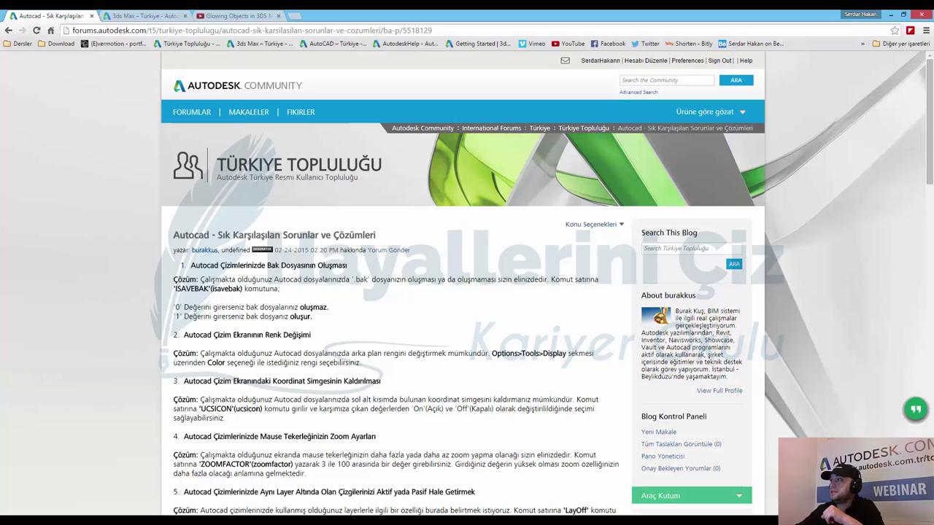
pyautogui.click(919, 16)
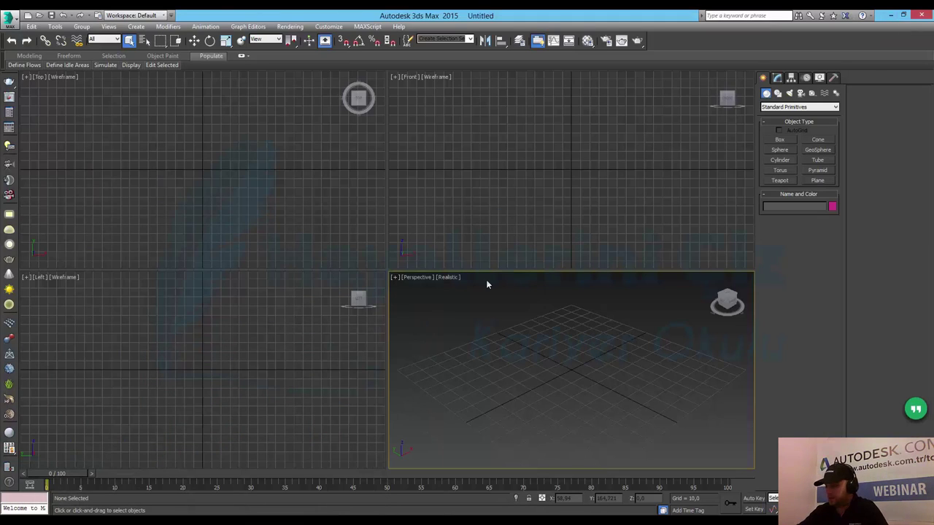
# - In Render Setup's Common tab, assign NVIDIA mental ray as the production renderer and close
pyautogui.click(292, 27)
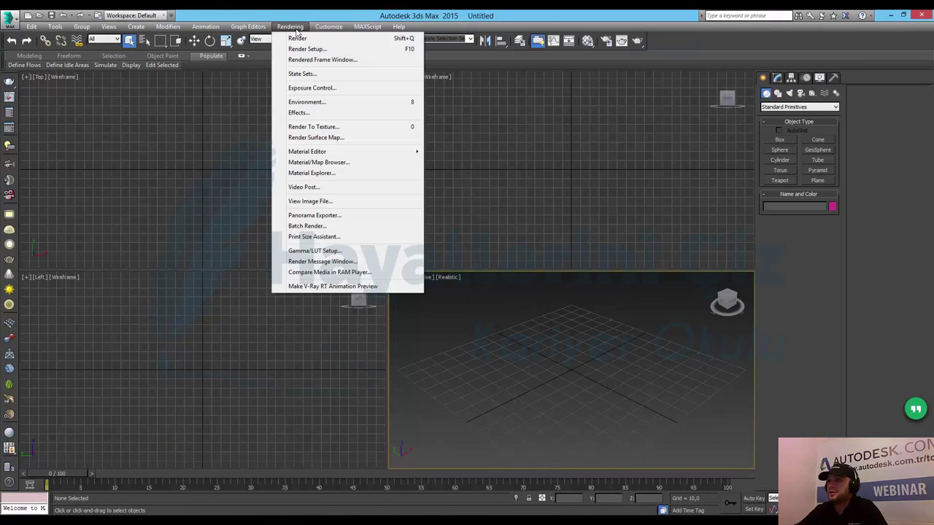
pyautogui.click(332, 49)
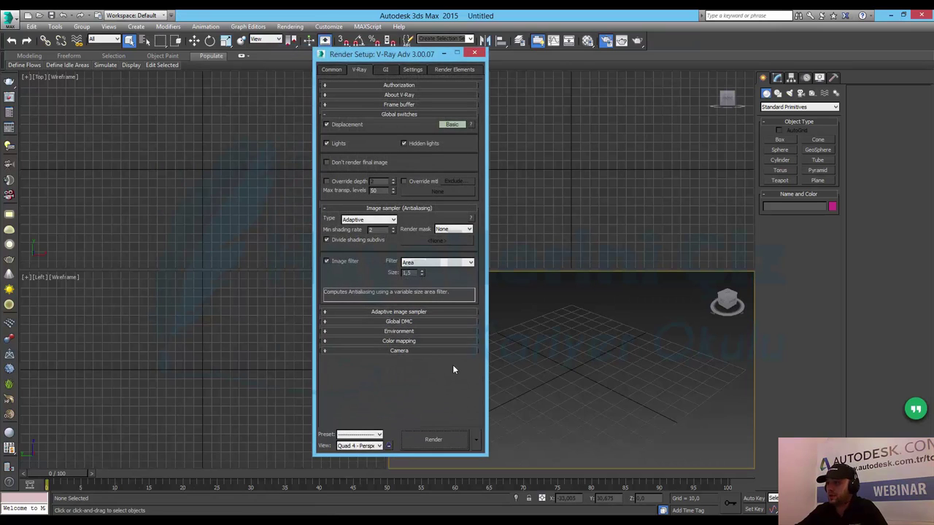
pyautogui.click(331, 69)
pyautogui.moveTo(421, 364); pyautogui.dragTo(461, 230)
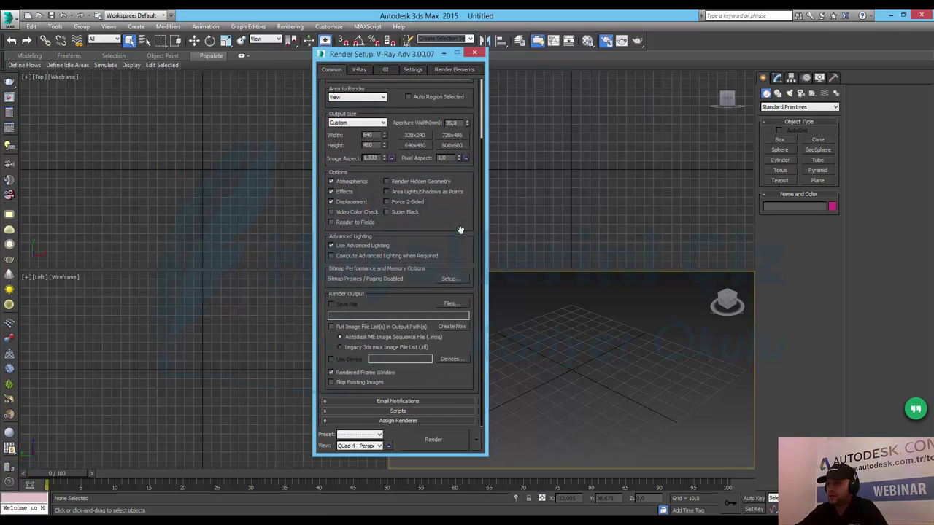
pyautogui.click(427, 421)
pyautogui.click(453, 379)
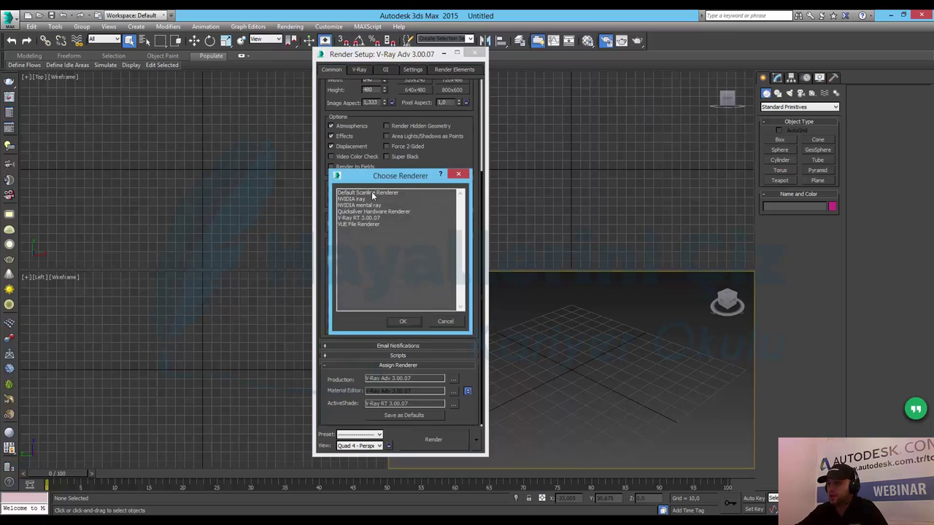
pyautogui.doubleClick(370, 206)
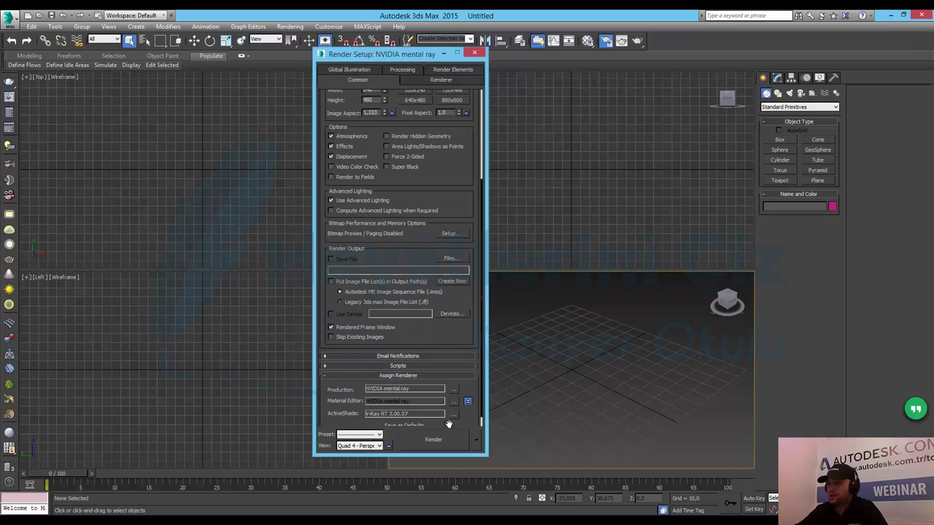
pyautogui.click(474, 54)
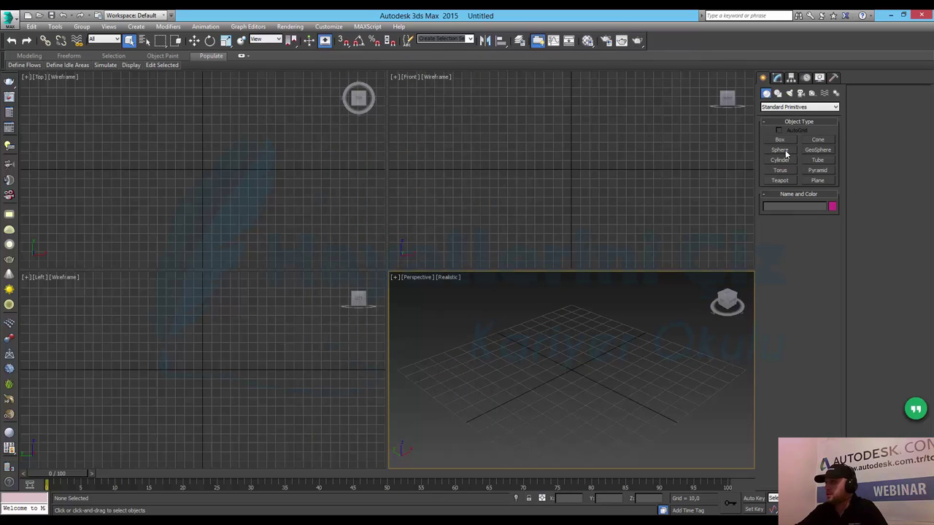
# - Create a sphere in the Perspective view and move it up along Z above the grid
pyautogui.click(780, 150)
pyautogui.moveTo(588, 363); pyautogui.dragTo(571, 387)
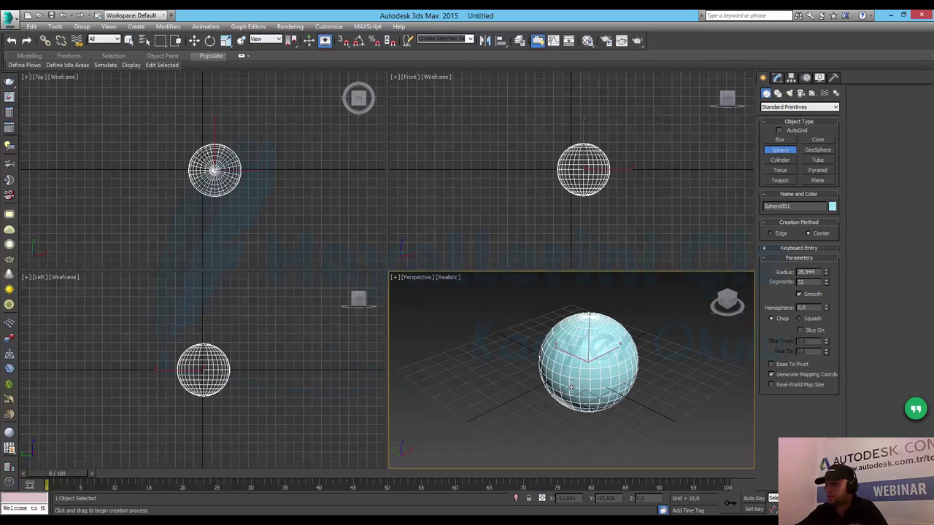
pyautogui.press('w')
pyautogui.moveTo(588, 336); pyautogui.dragTo(590, 294)
pyautogui.moveTo(671, 358); pyautogui.dragTo(642, 390, button='middle')
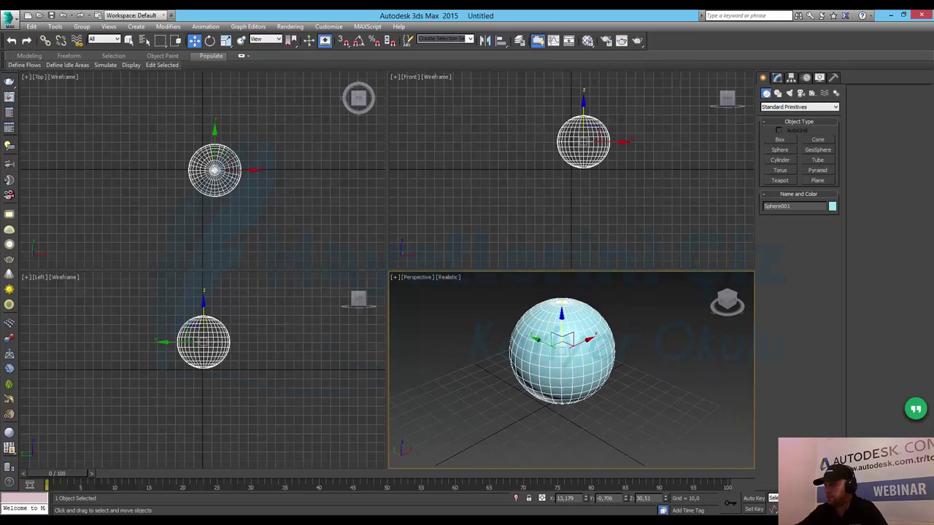
# - Maximize the Perspective view, orbit around the sphere, and turn on Edged Faces
pyautogui.hotkey('alt', 'w')
pyautogui.click(496, 361)
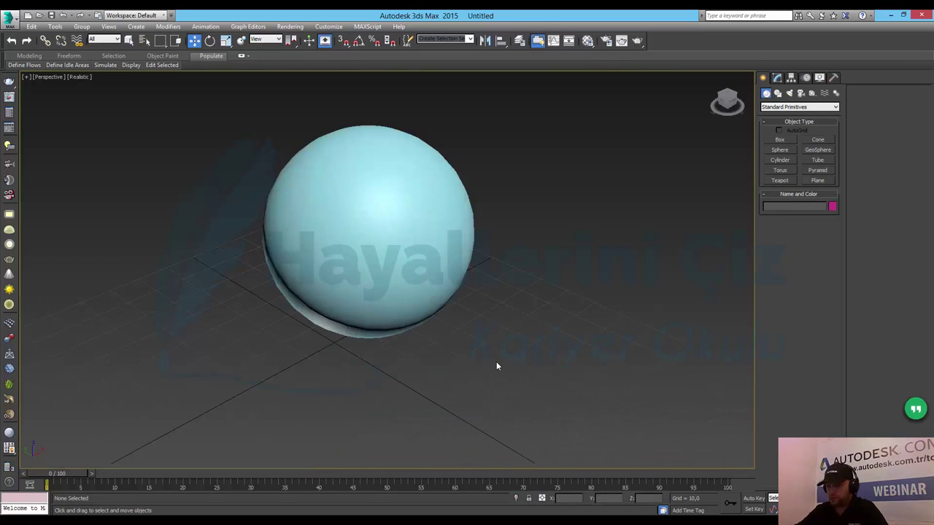
pyautogui.moveTo(411, 343)
pyautogui.keyDown('alt'); pyautogui.mouseDown(button='middle')
pyautogui.moveTo(431, 328)
pyautogui.moveTo(433, 309)
pyautogui.mouseUp(button='middle'); pyautogui.keyUp('alt')
pyautogui.press('F4')
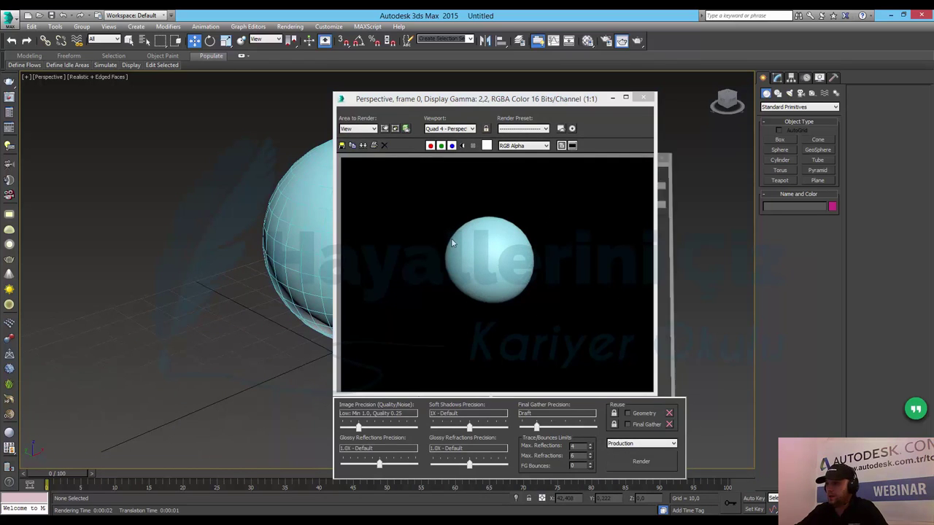
# - Close the rendered frame window and open the Material Editor
pyautogui.click(642, 98)
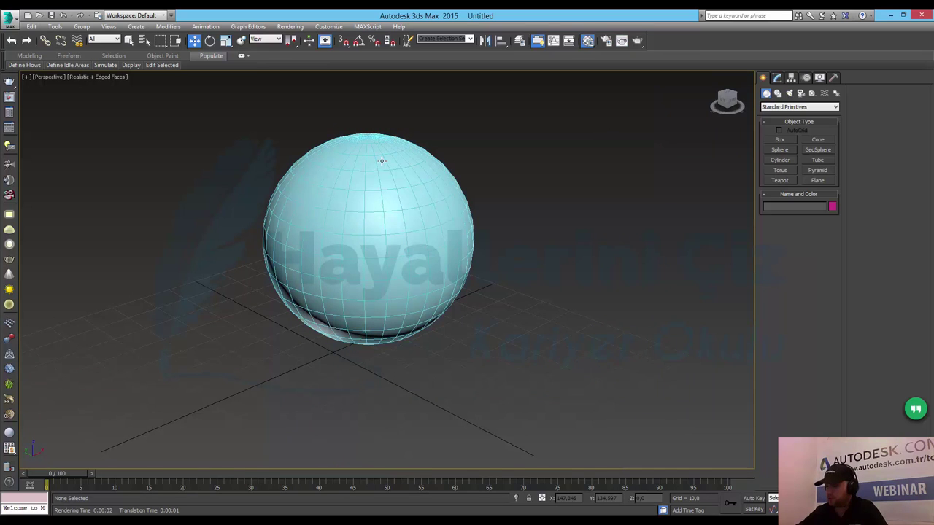
pyautogui.press('m')
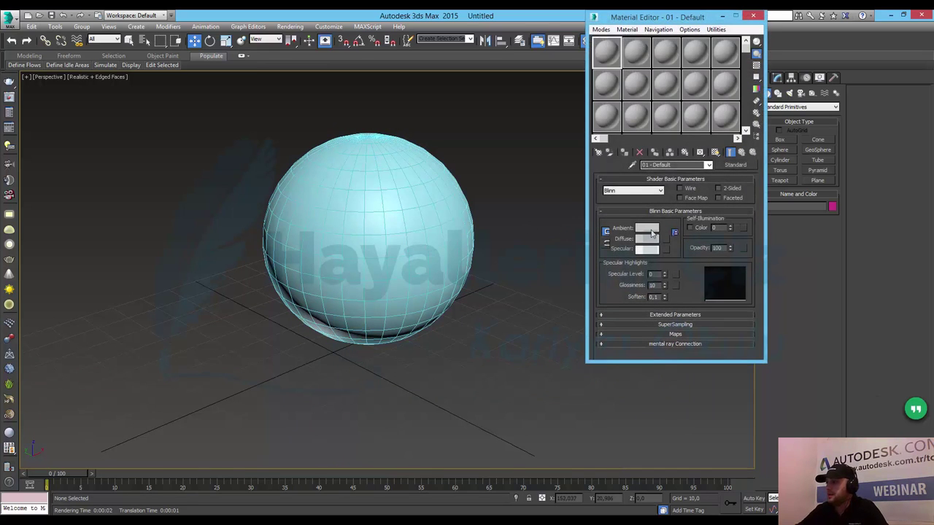
# - Set the 01 - Default material's Ambient colour to a saturated bright yellow
pyautogui.click(652, 232)
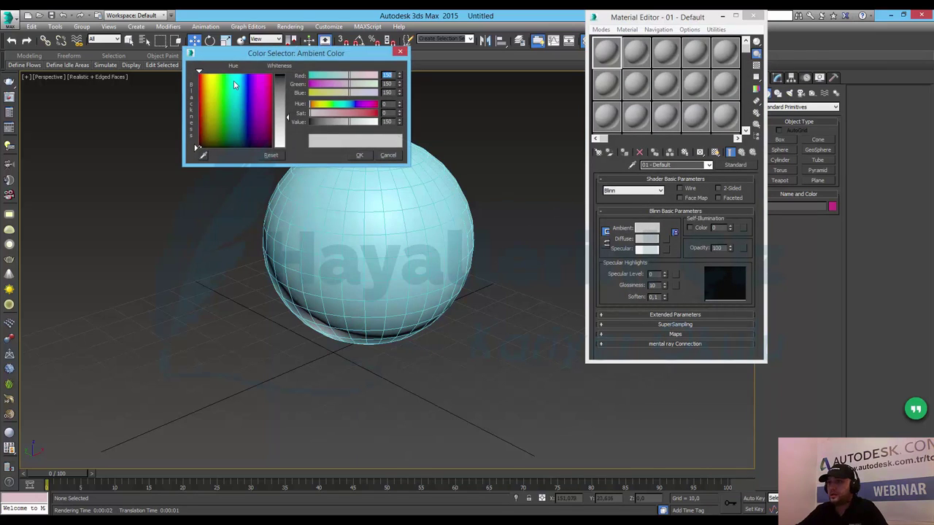
pyautogui.moveTo(234, 86); pyautogui.dragTo(225, 80)
pyautogui.moveTo(207, 73); pyautogui.dragTo(210, 74)
pyautogui.click(356, 113)
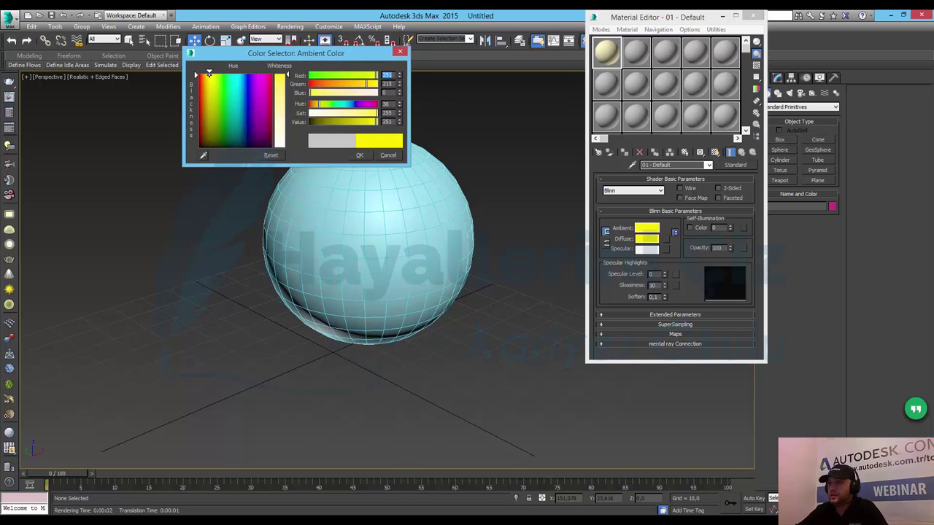
pyautogui.click(357, 156)
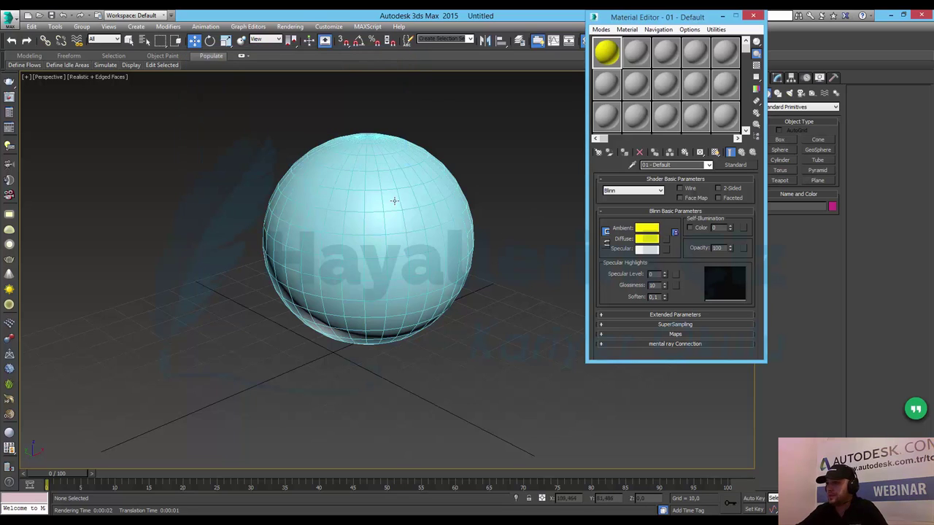
# - Enable Wire on the material and check its enlarged sample preview
pyautogui.click(693, 189)
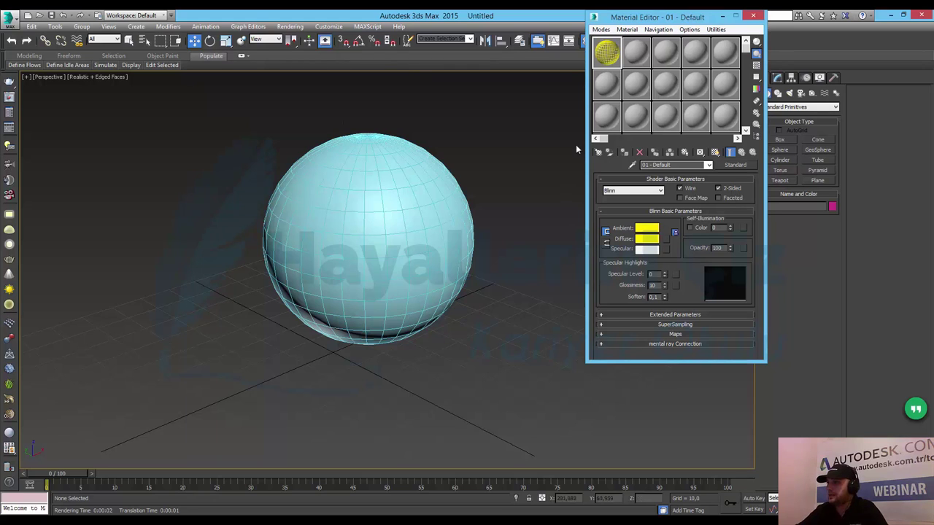
pyautogui.doubleClick(606, 50)
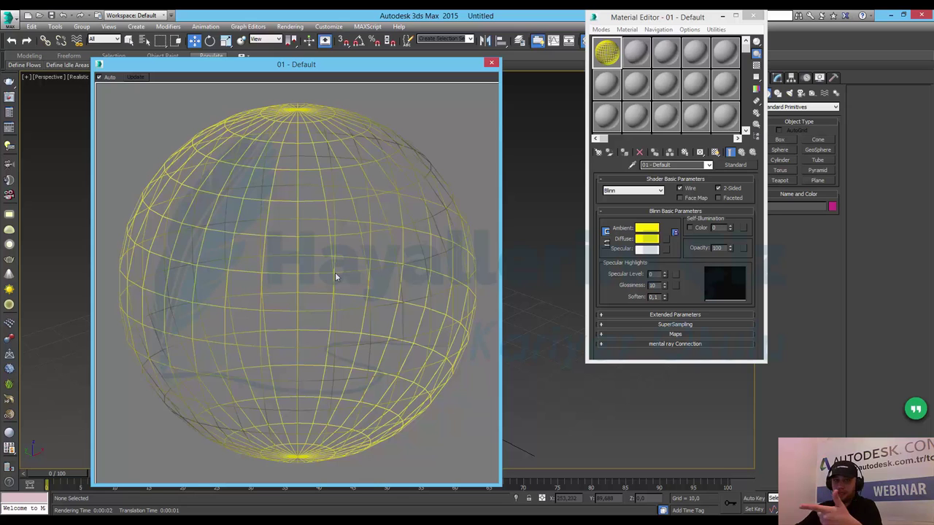
pyautogui.click(492, 63)
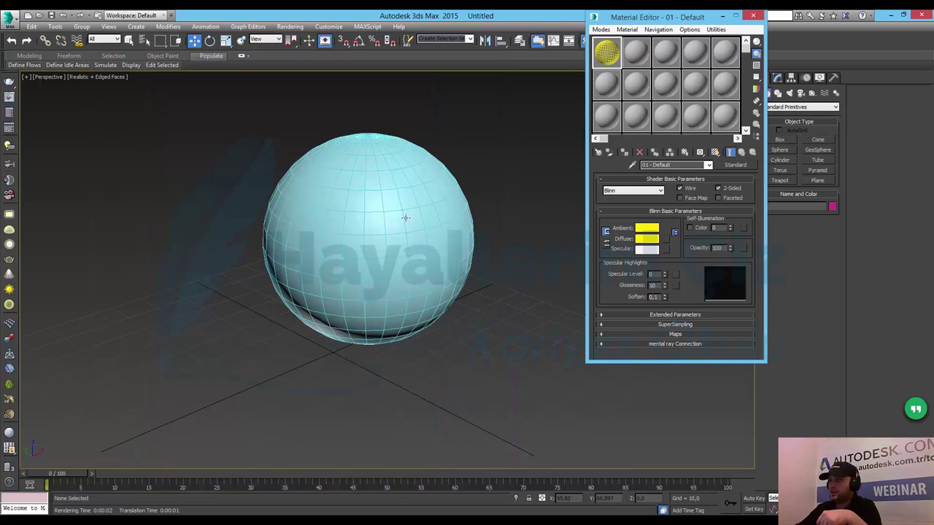
# - Assign the yellow wire material to the sphere and turn off Edged Faces
pyautogui.click(406, 218)
pyautogui.click(623, 151)
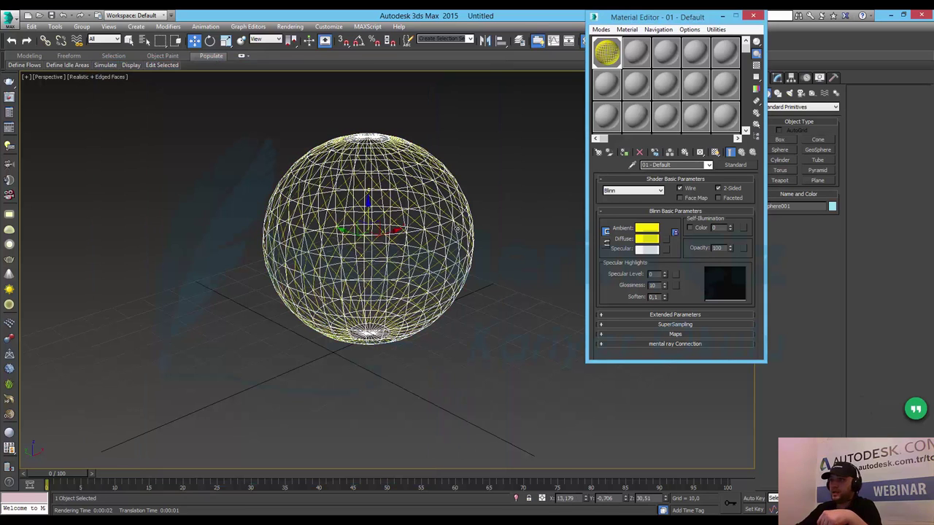
pyautogui.click(484, 263)
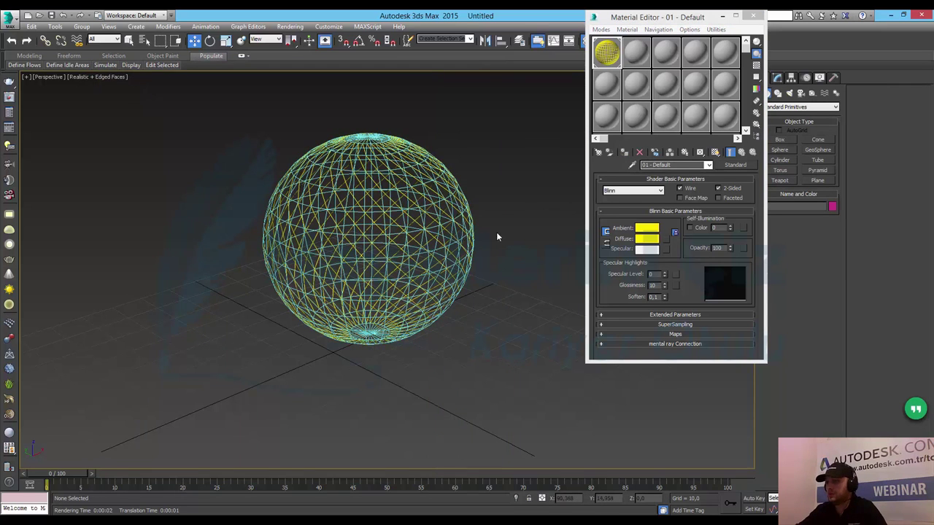
pyautogui.moveTo(500, 213); pyautogui.dragTo(470, 230, button='middle')
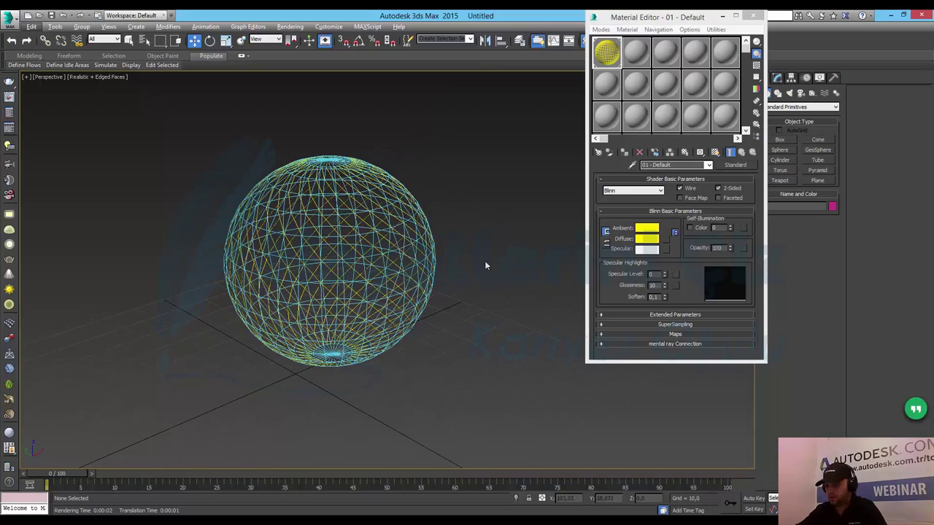
pyautogui.press('F4')
pyautogui.moveTo(435, 272)
pyautogui.keyDown('alt'); pyautogui.mouseDown(button='middle')
pyautogui.moveTo(488, 250)
pyautogui.moveTo(478, 288)
pyautogui.moveTo(451, 283)
pyautogui.moveTo(468, 264)
pyautogui.mouseUp(button='middle'); pyautogui.keyUp('alt')
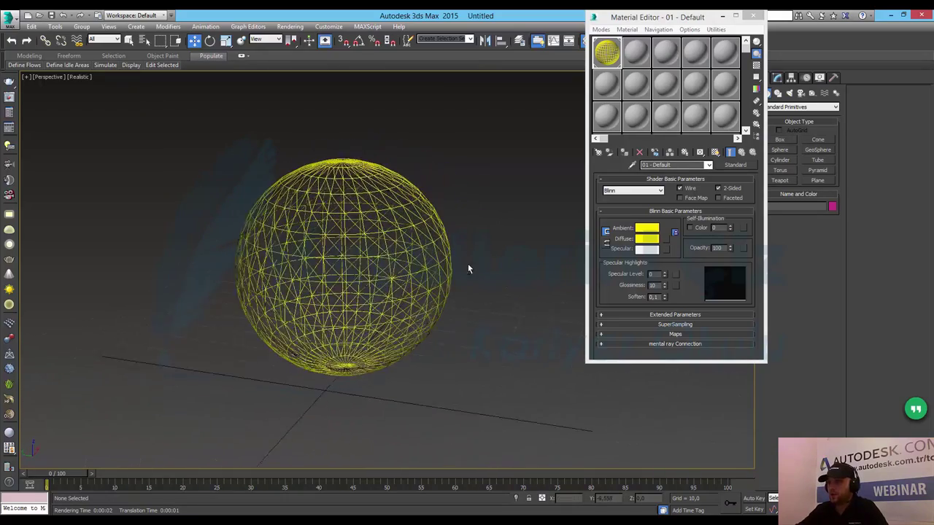
pyautogui.scroll(5, 394, 260)
pyautogui.scroll(5, 395, 265)
pyautogui.scroll(-5, 395, 265)
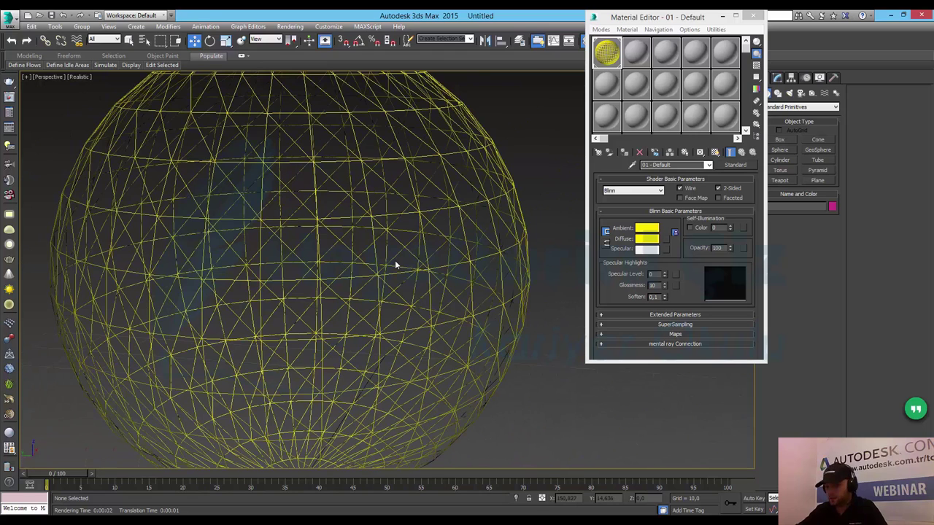
# - Show the polygon and vertex statistics in the viewport and move the Material Editor aside
pyautogui.press('8')
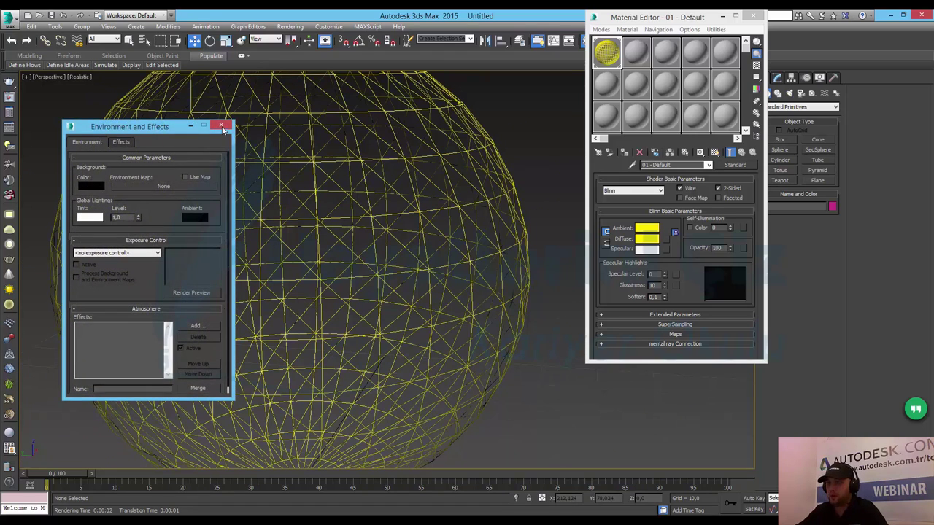
pyautogui.click(222, 126)
pyautogui.press('7')
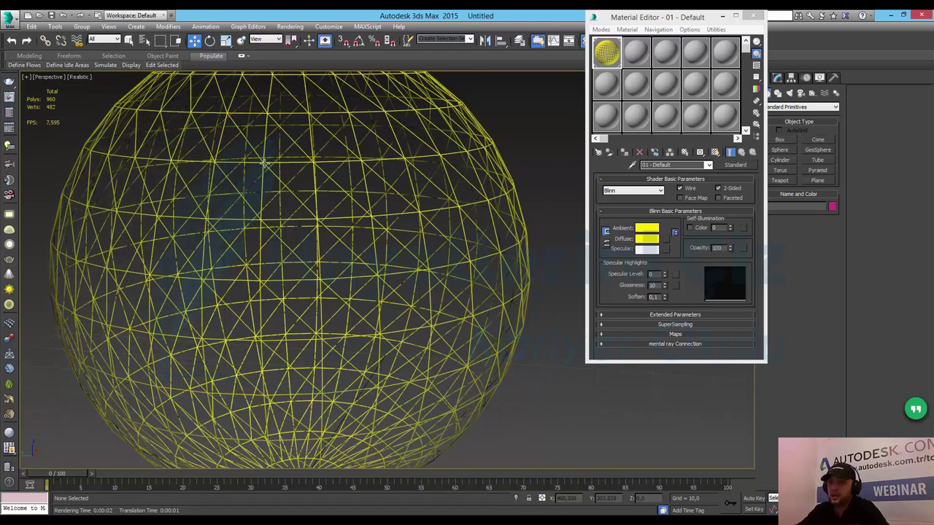
pyautogui.moveTo(682, 17); pyautogui.dragTo(650, 74)
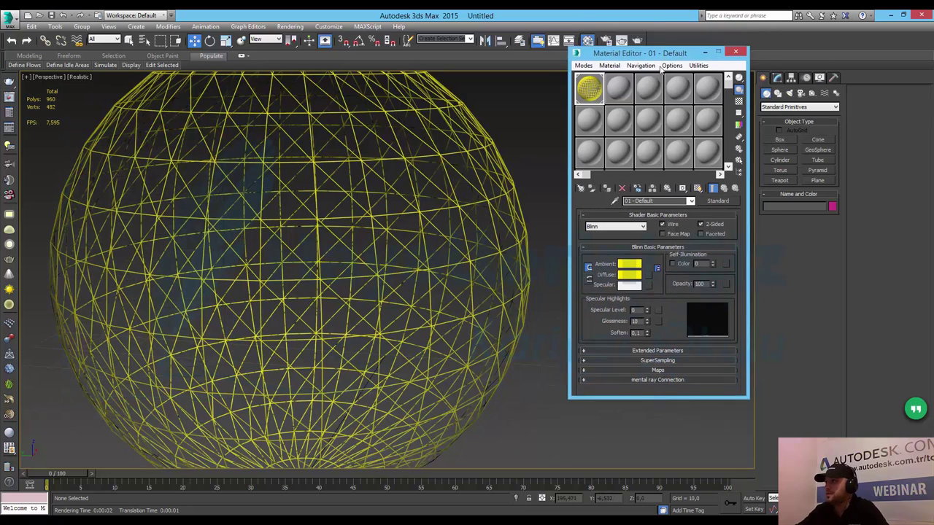
# - Set the sphere's Segments to 64 in the Modify panel and reframe the view
pyautogui.click(777, 77)
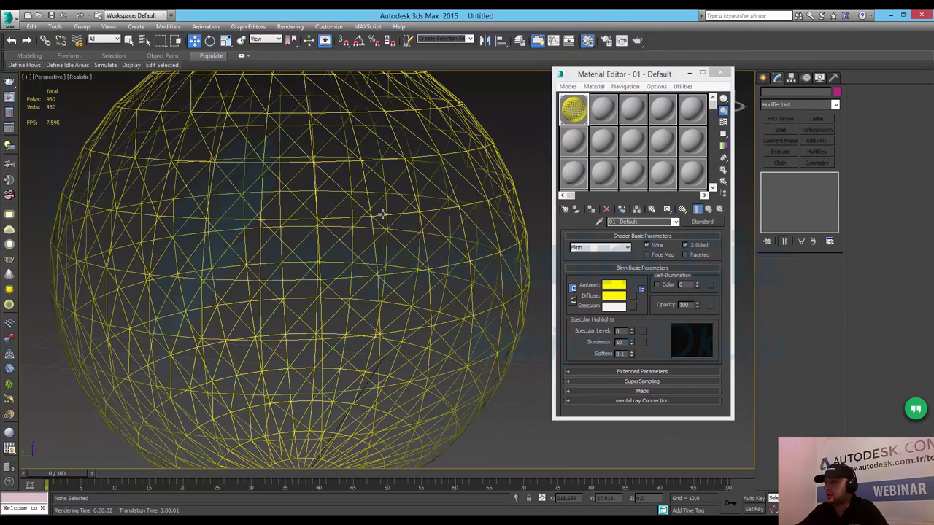
pyautogui.click(383, 214)
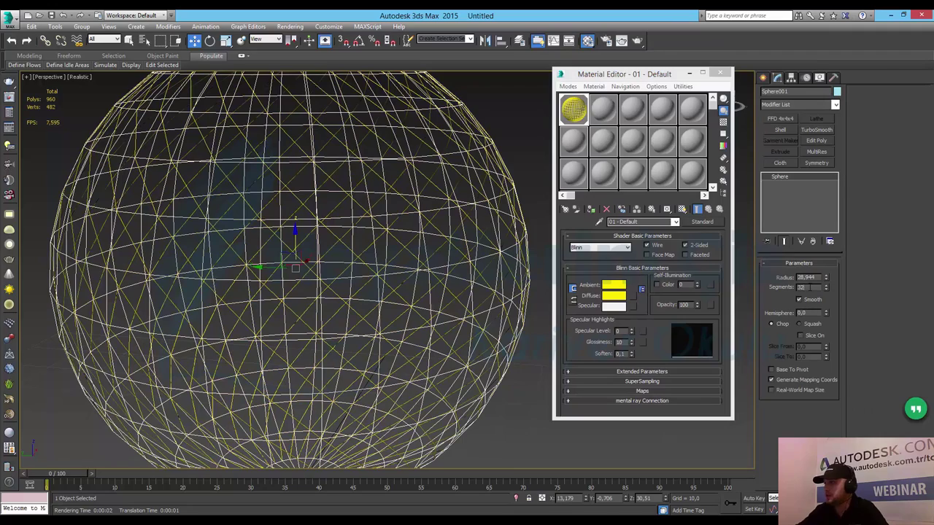
pyautogui.write('64')
pyautogui.press('Return')
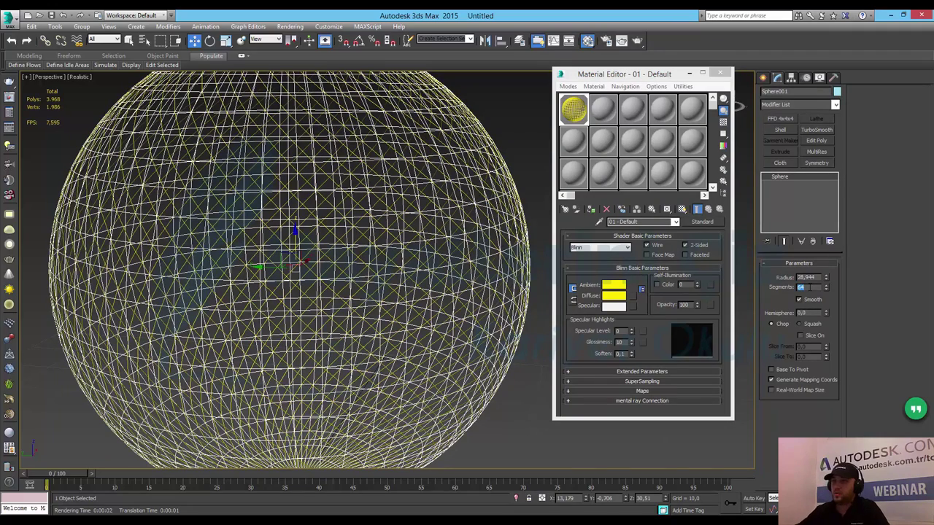
pyautogui.click(507, 417)
pyautogui.scroll(-5, 503, 393)
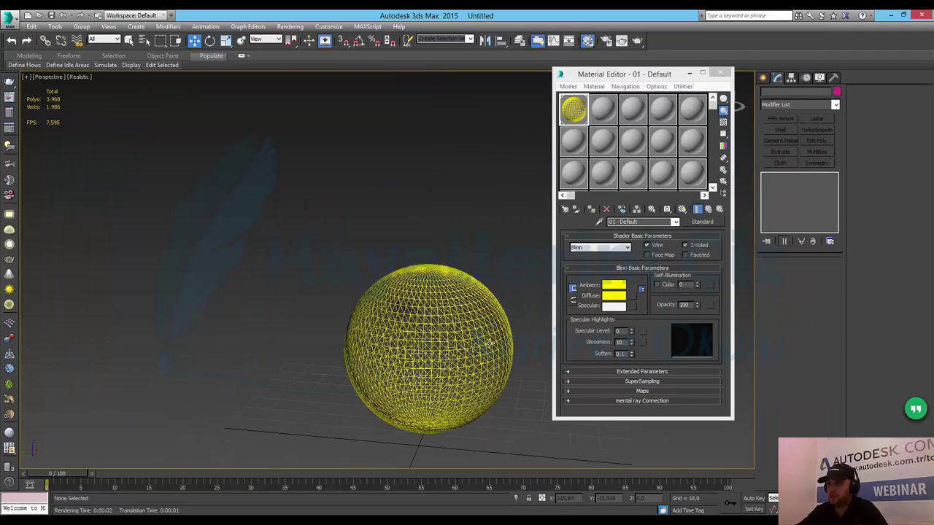
pyautogui.moveTo(504, 393); pyautogui.dragTo(442, 383, button='middle')
pyautogui.scroll(3, 393, 303)
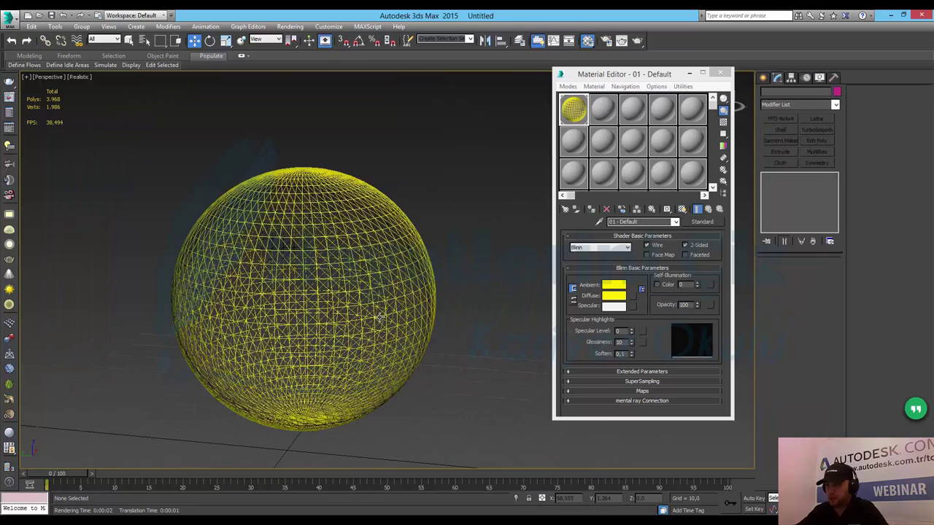
pyautogui.keyDown('alt'); pyautogui.moveTo(387, 317); pyautogui.dragTo(400, 292, button='middle'); pyautogui.keyUp('alt')
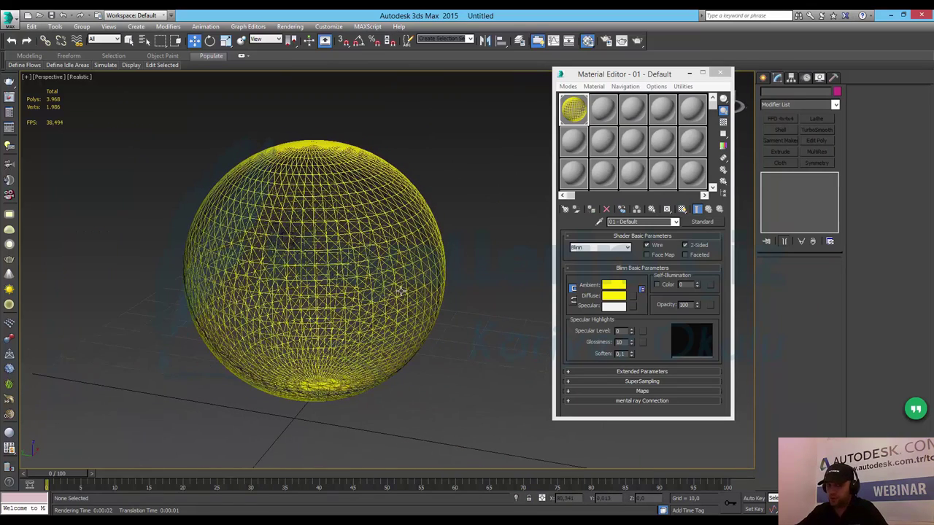
# - Render the 64-segment sphere, then drop Segments to 32 and render again
pyautogui.hotkey('shift', 'q')
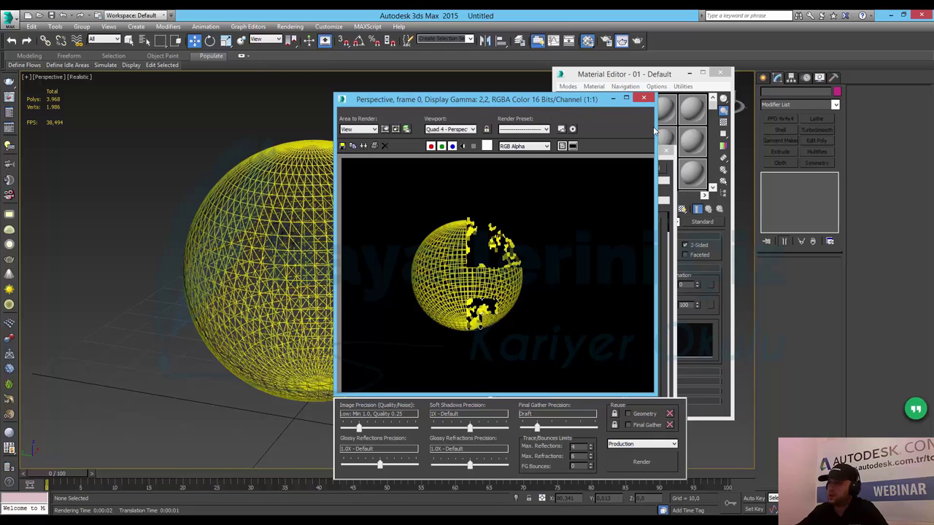
pyautogui.click(295, 235)
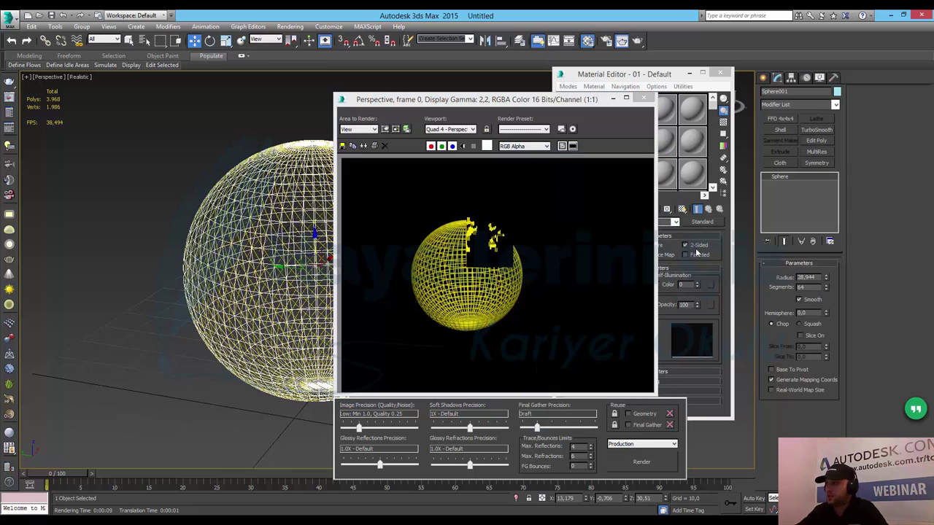
pyautogui.doubleClick(812, 289)
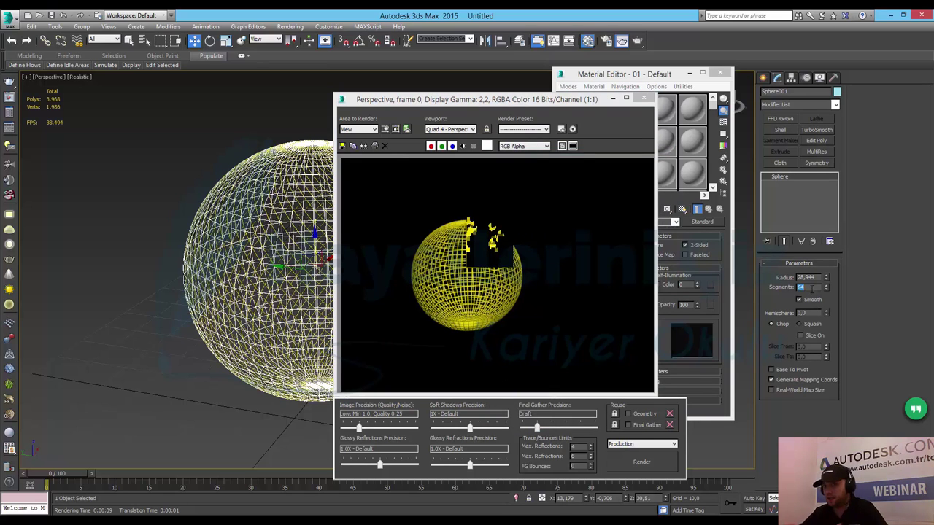
pyautogui.write('32')
pyautogui.press('Return')
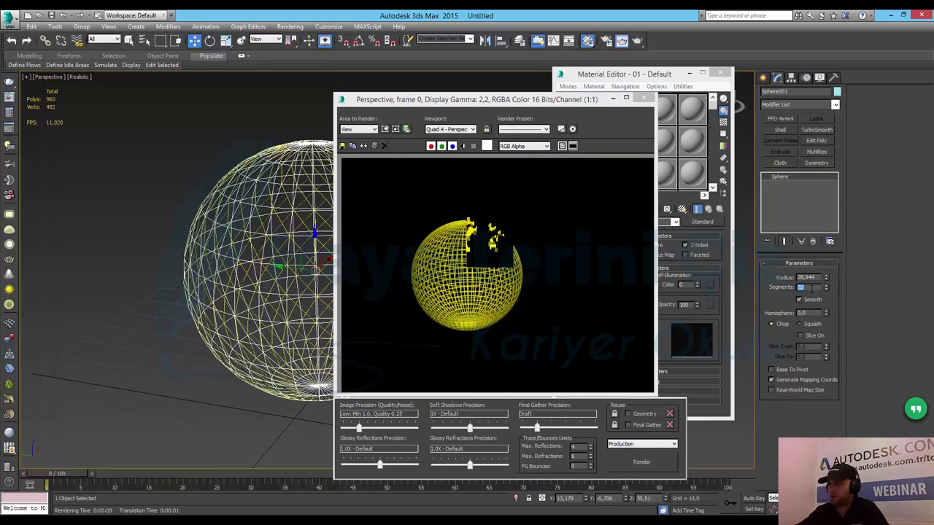
pyautogui.click(632, 467)
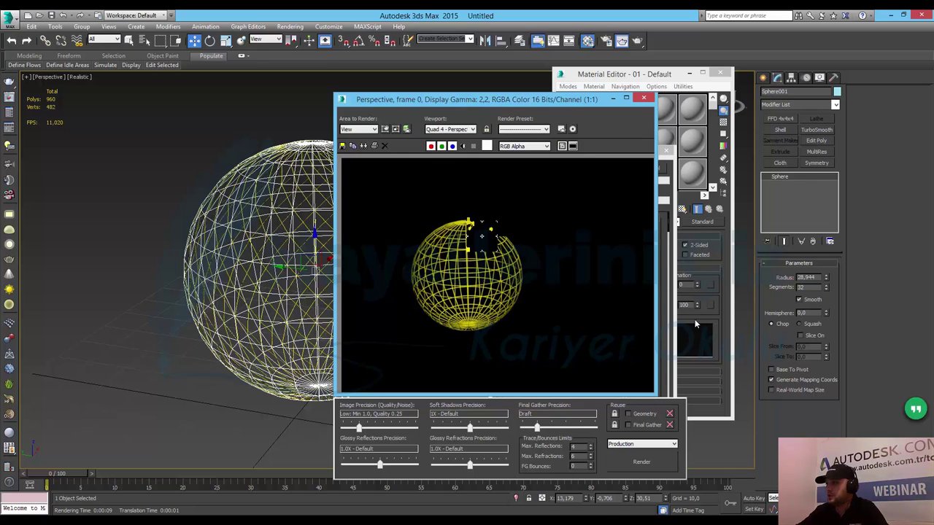
# - Set the sphere to 16 segments and render the coarser wireframe
pyautogui.doubleClick(815, 289)
pyautogui.write('16')
pyautogui.press('Return')
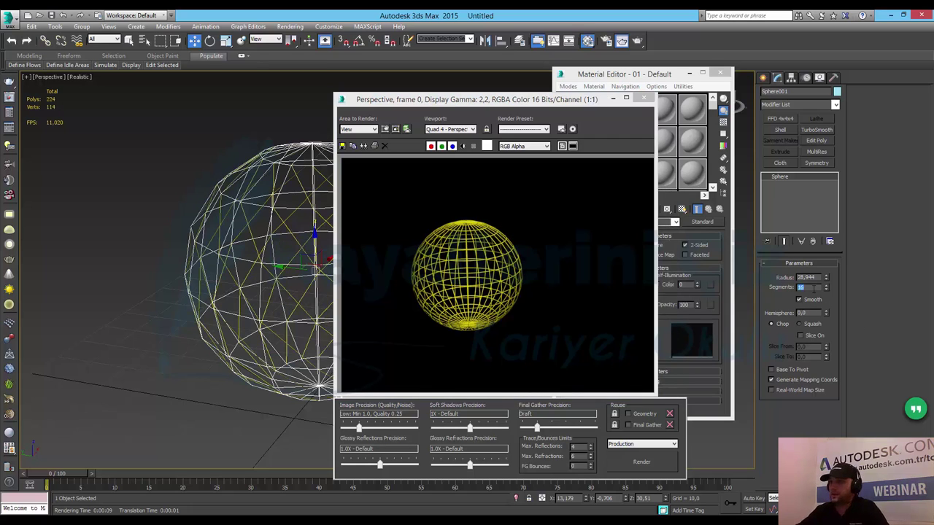
pyautogui.click(624, 462)
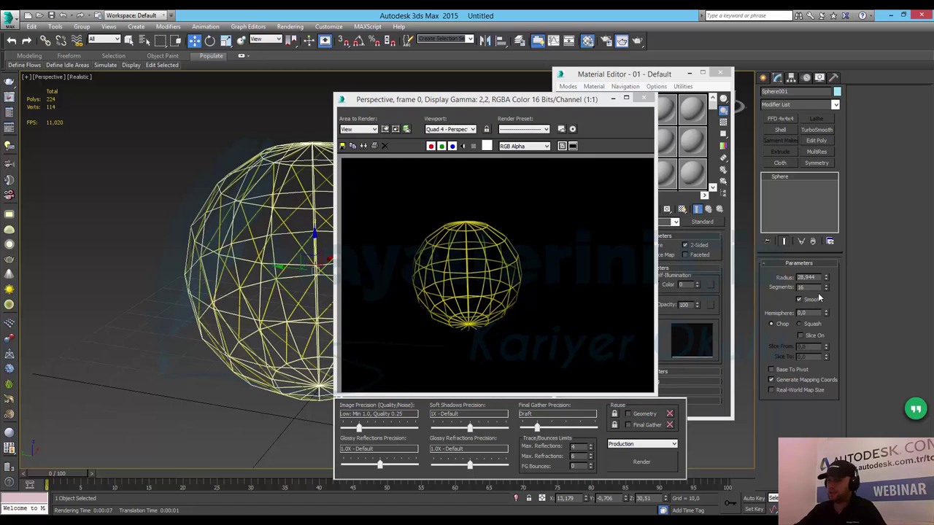
pyautogui.doubleClick(799, 287)
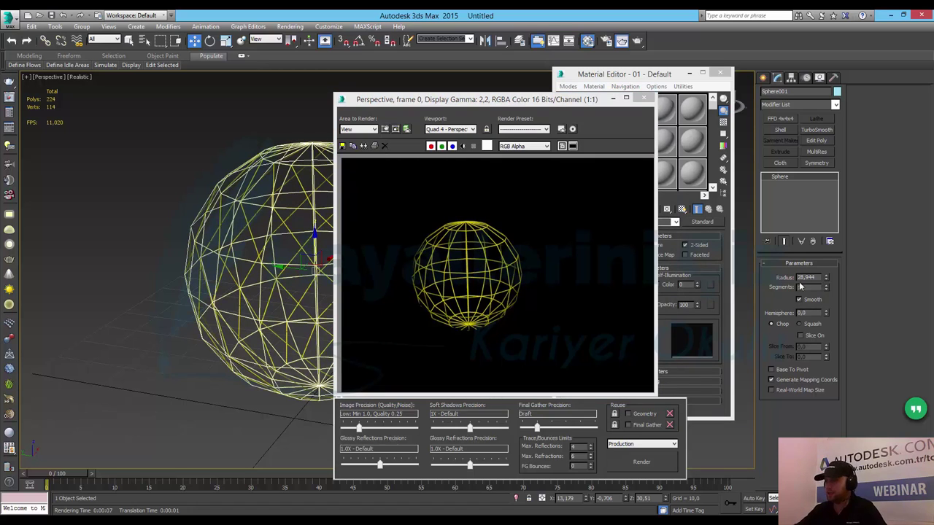
# - Close the render and give the 01 - Default material pure white Self-Illumination colour
pyautogui.click(644, 99)
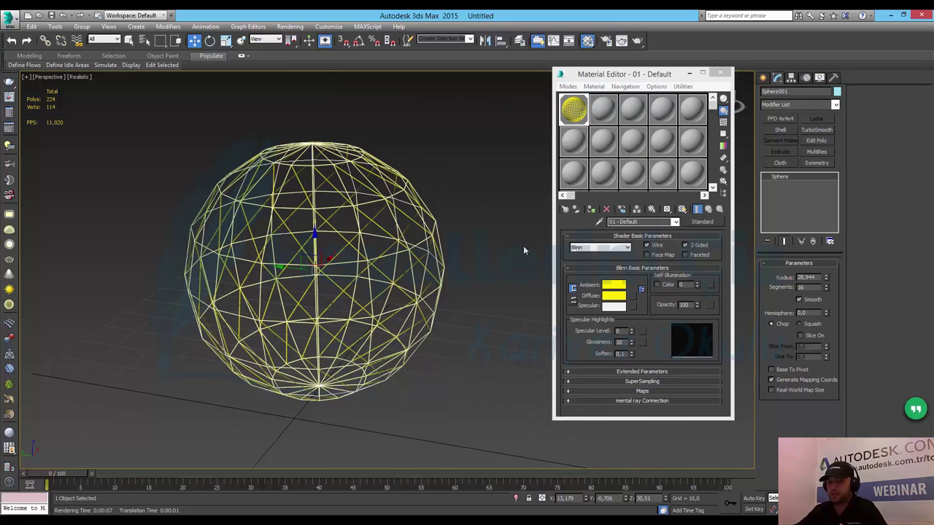
pyautogui.click(664, 285)
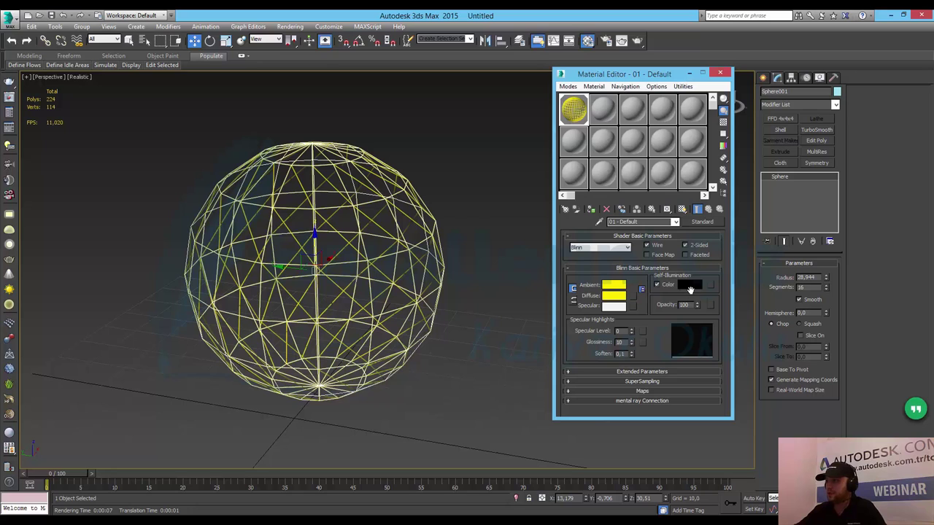
pyautogui.click(697, 288)
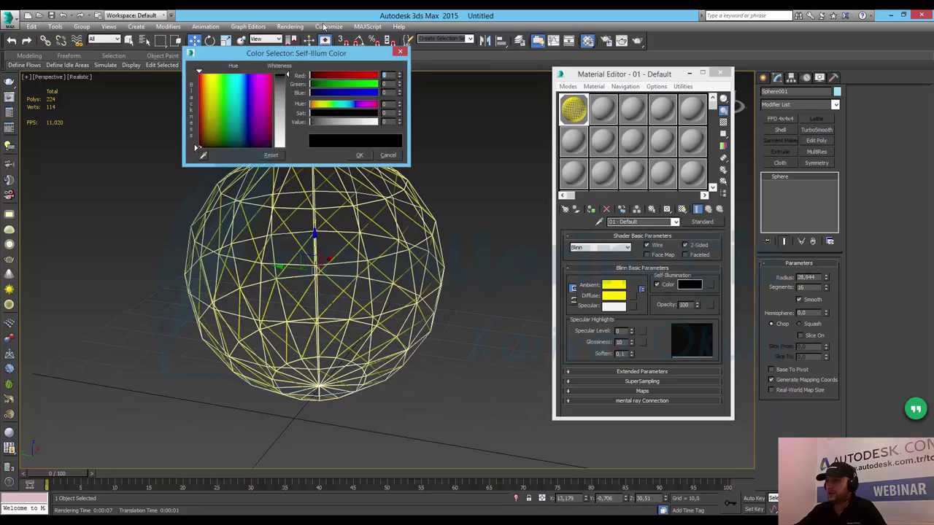
pyautogui.moveTo(289, 75); pyautogui.dragTo(288, 147)
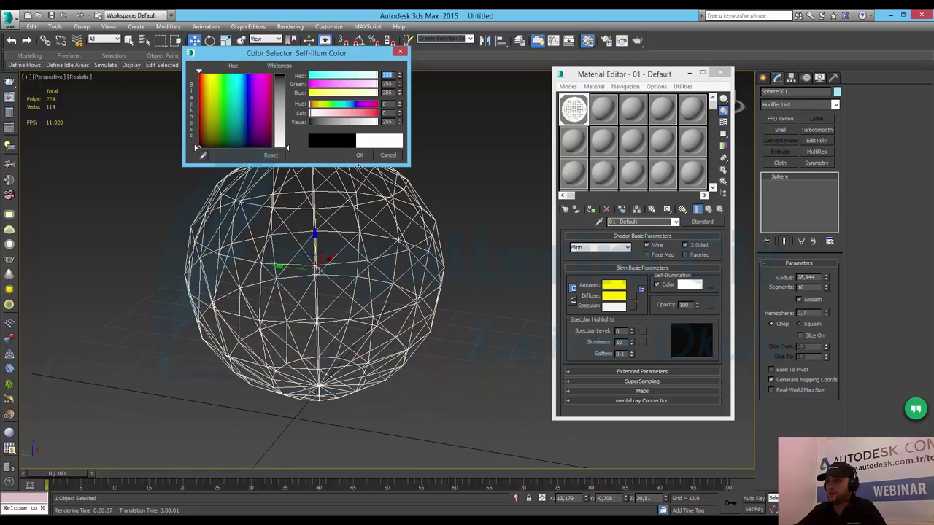
pyautogui.click(360, 157)
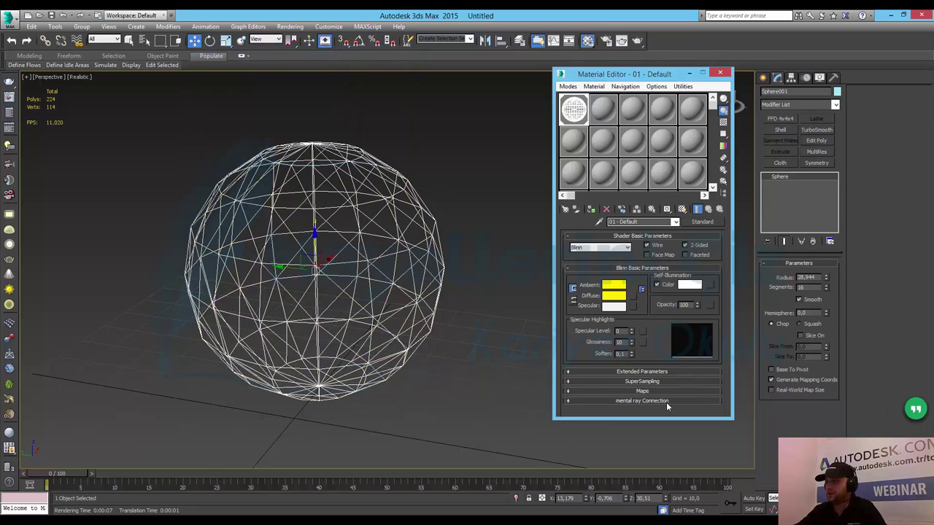
# - Render the white wireframe sphere, close the frame buffer, and Reset 3ds Max with Don't Save
pyautogui.click(636, 43)
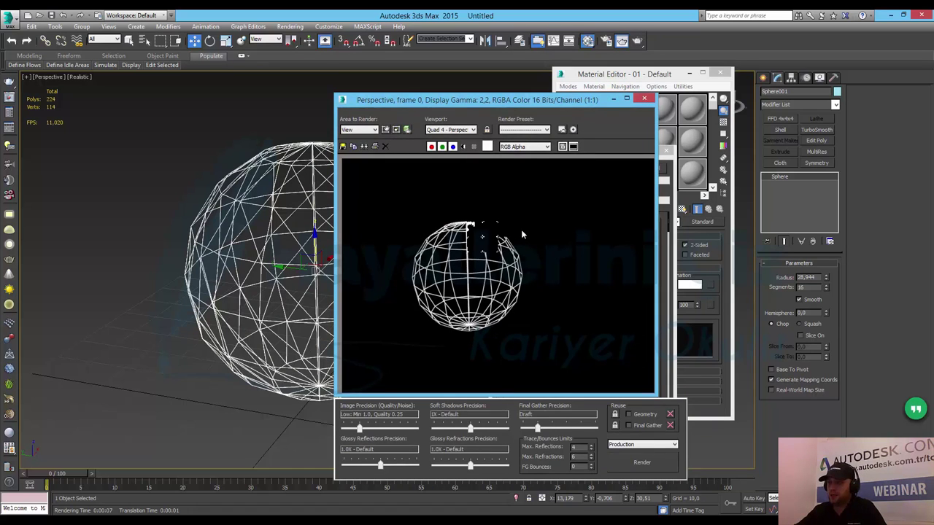
pyautogui.click(644, 98)
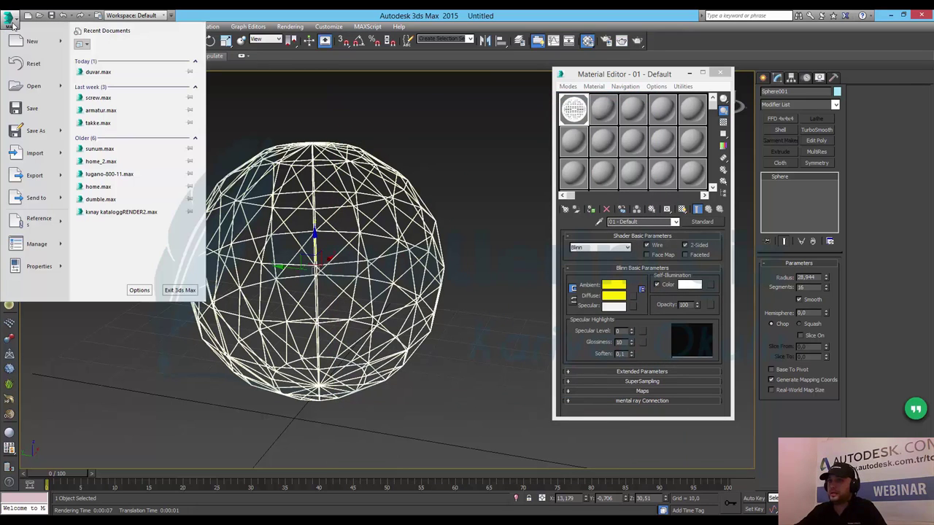
pyautogui.click(13, 22)
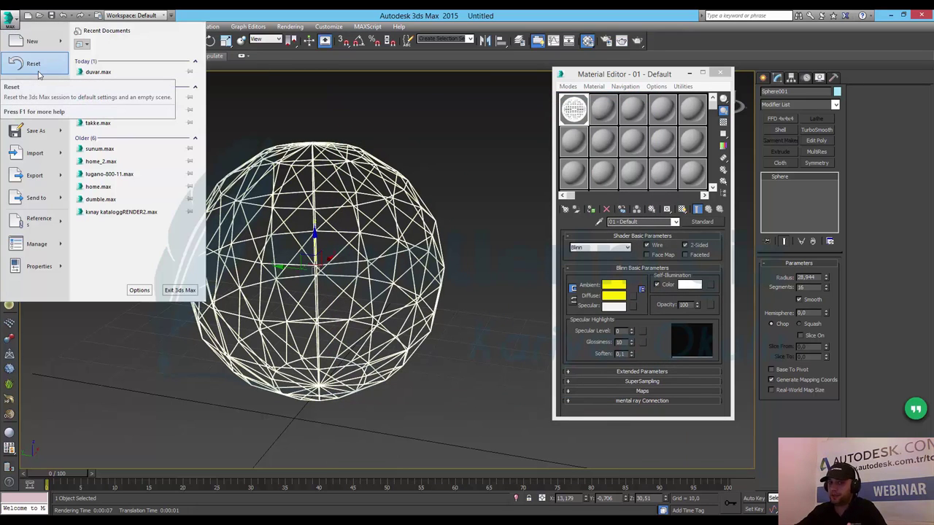
pyautogui.click(33, 64)
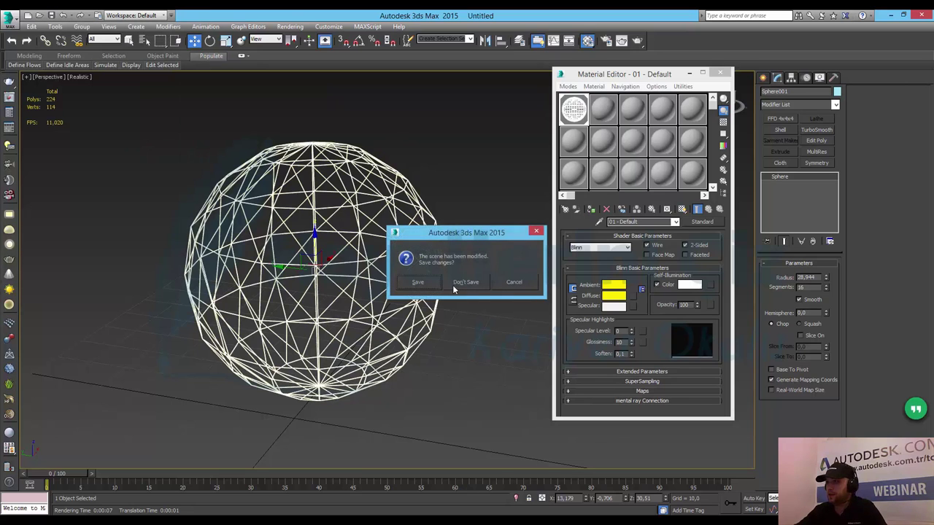
pyautogui.click(466, 283)
pyautogui.click(440, 282)
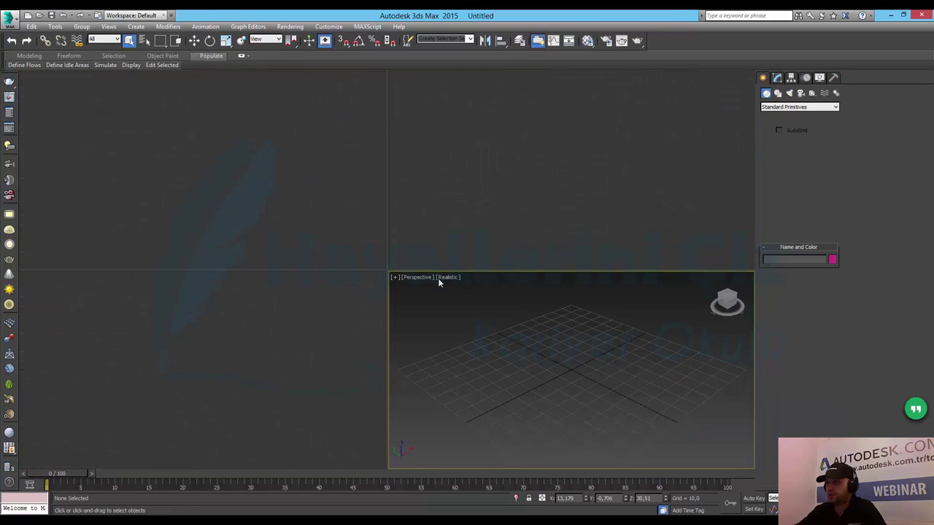
# - Create a sphere at the grid centre, raise it on Z, and maximize and frame the Perspective view
pyautogui.click(780, 150)
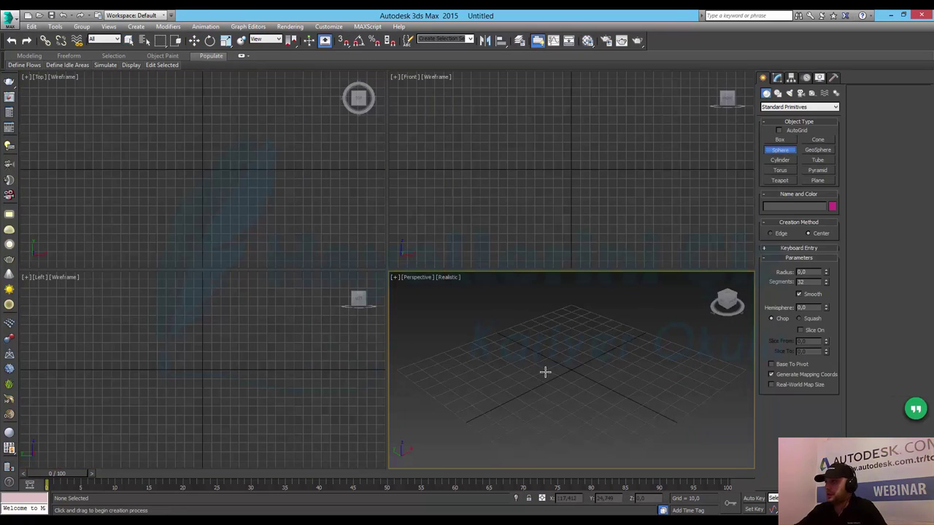
pyautogui.moveTo(573, 370); pyautogui.dragTo(610, 371)
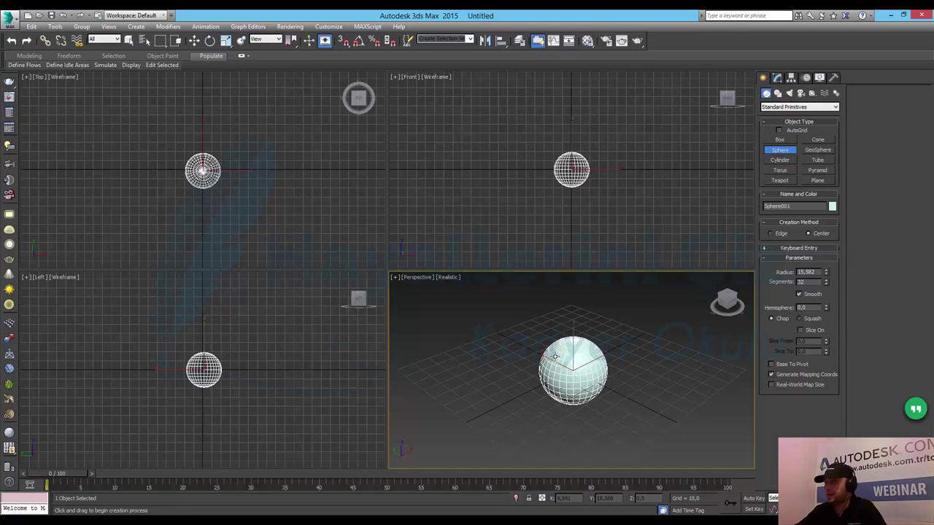
pyautogui.press('w')
pyautogui.moveTo(575, 344); pyautogui.dragTo(576, 327)
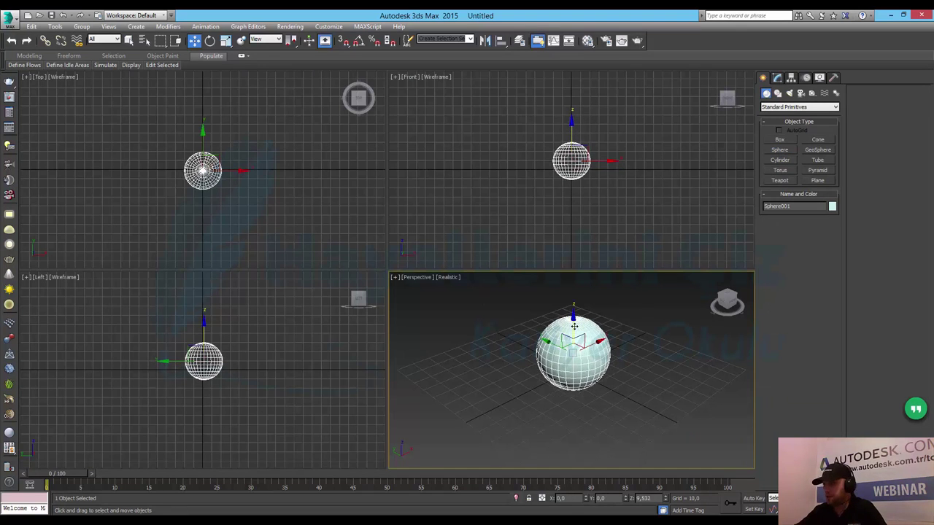
pyautogui.hotkey('alt', 'w')
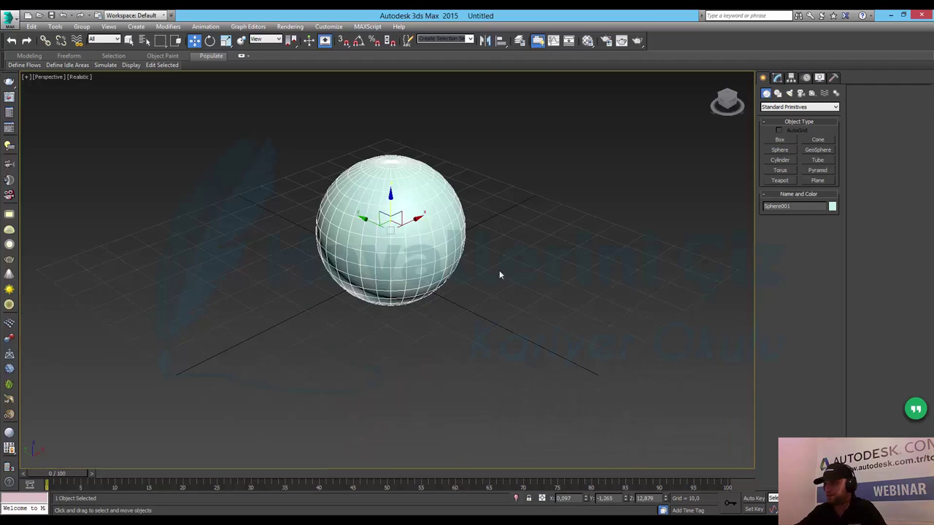
pyautogui.press('z')
pyautogui.moveTo(387, 245); pyautogui.dragTo(390, 210)
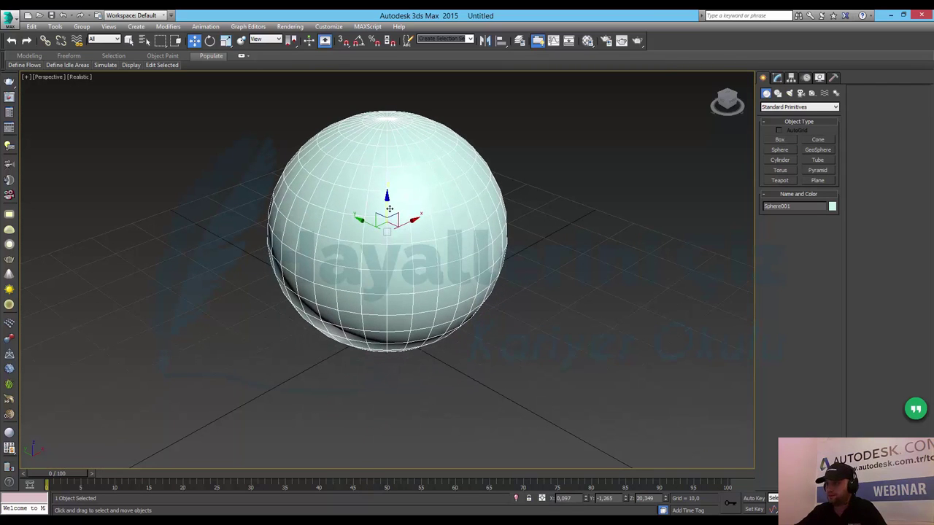
pyautogui.moveTo(528, 219)
pyautogui.keyDown('alt'); pyautogui.mouseDown(button='middle')
pyautogui.moveTo(438, 253)
pyautogui.moveTo(413, 229)
pyautogui.moveTo(443, 242)
pyautogui.mouseUp(button='middle'); pyautogui.keyUp('alt')
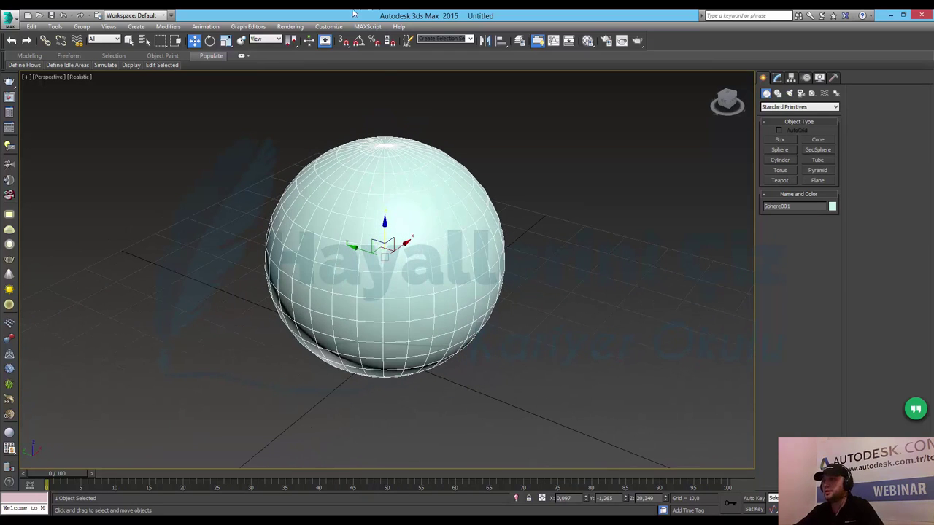
# - Enable V-Ray's Override mtl with a new VRayMtl, Material #25, instanced into a Material Editor slot
pyautogui.click(290, 26)
pyautogui.click(295, 49)
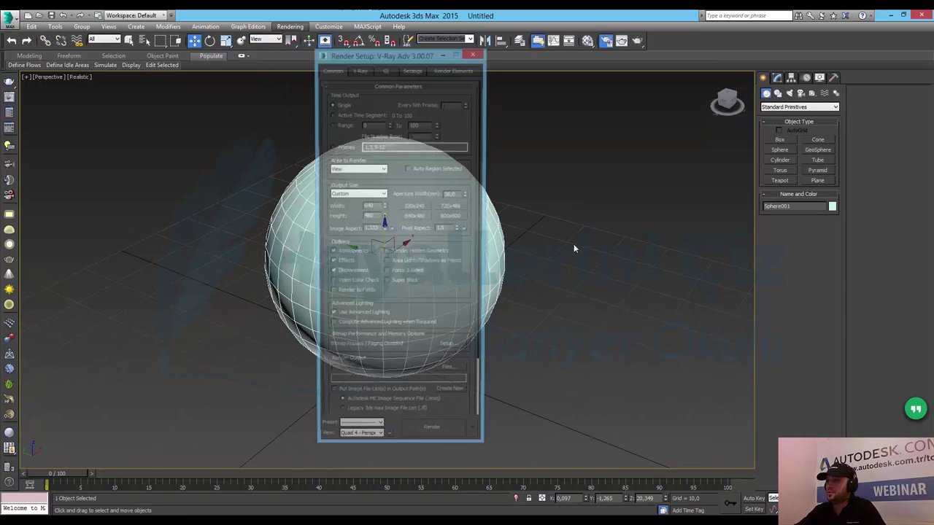
pyautogui.press('m')
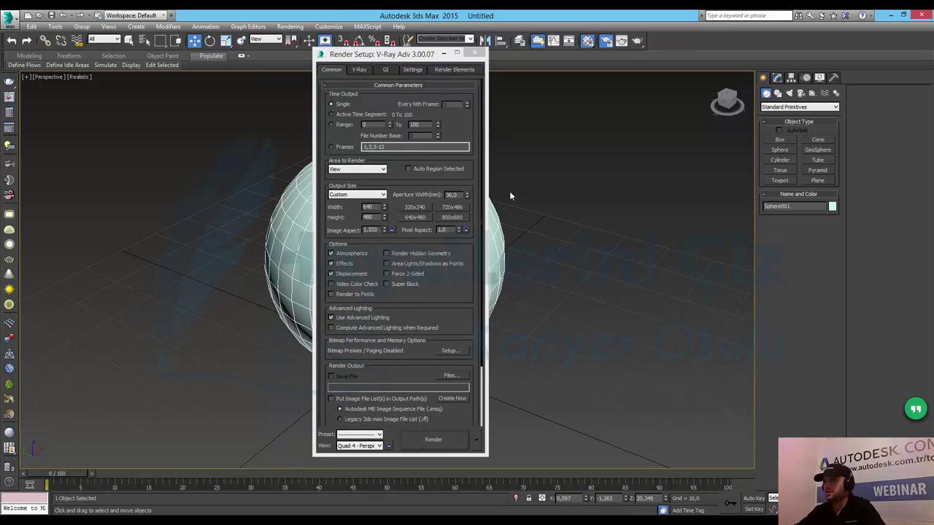
pyautogui.click(359, 68)
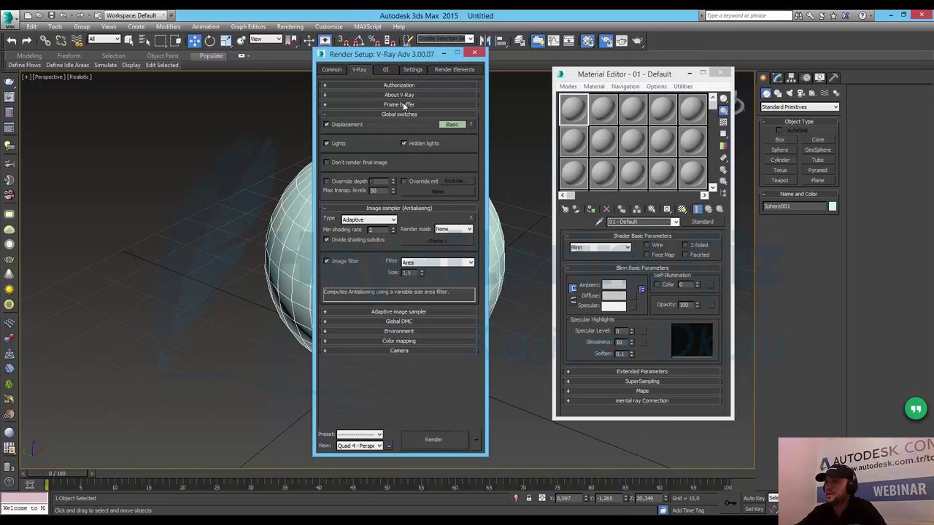
pyautogui.click(413, 181)
pyautogui.click(432, 193)
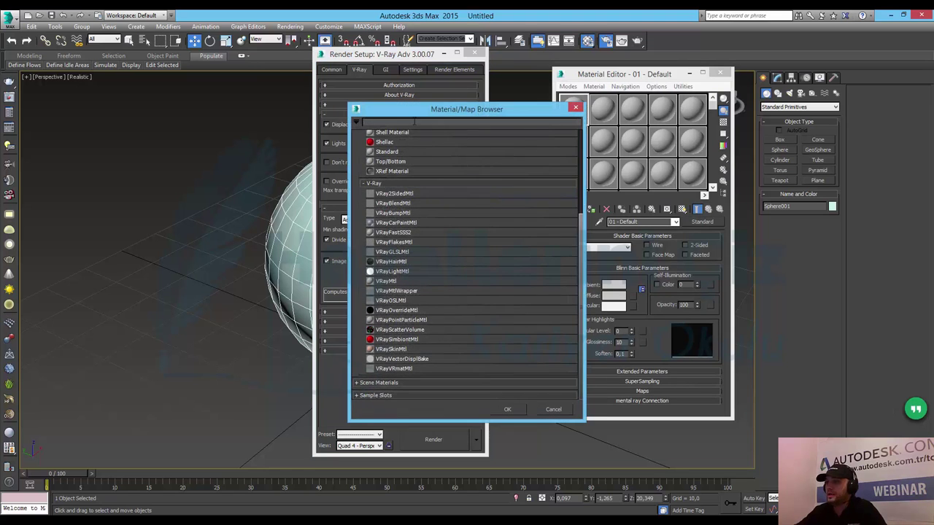
pyautogui.moveTo(411, 111)
pyautogui.mouseDown()
pyautogui.moveTo(603, 109)
pyautogui.moveTo(192, 103)
pyautogui.mouseUp()
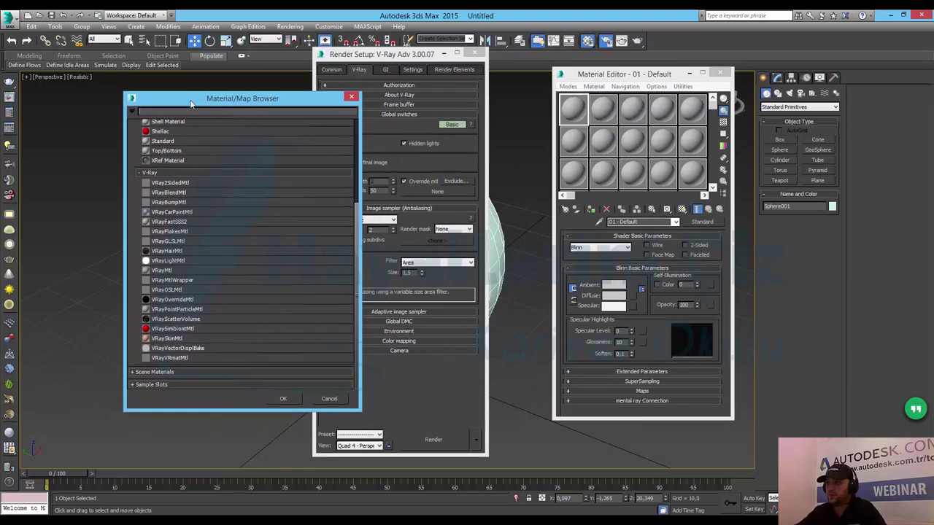
pyautogui.doubleClick(180, 270)
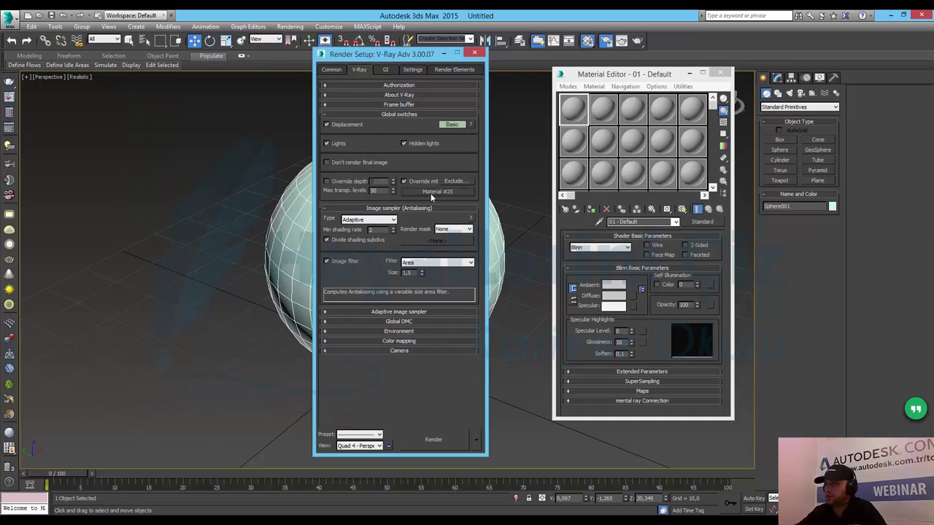
pyautogui.moveTo(431, 193); pyautogui.dragTo(575, 111)
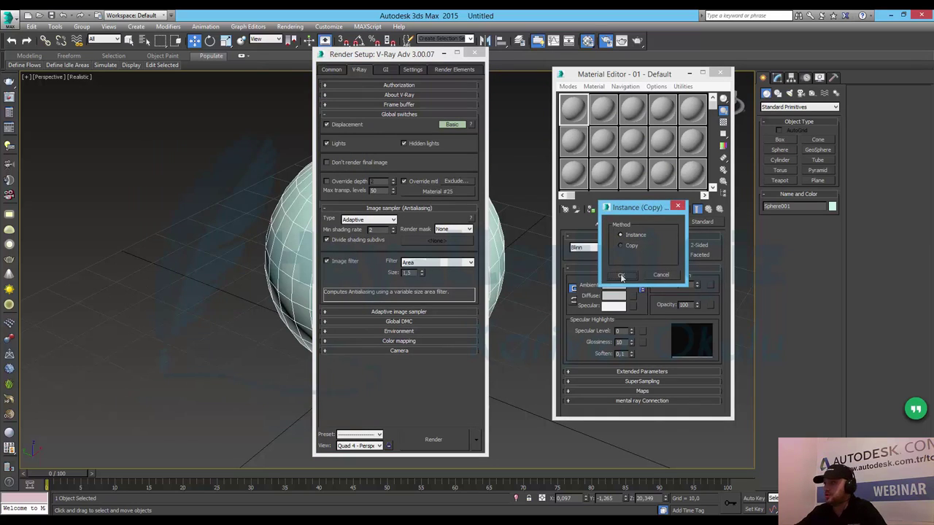
pyautogui.click(621, 276)
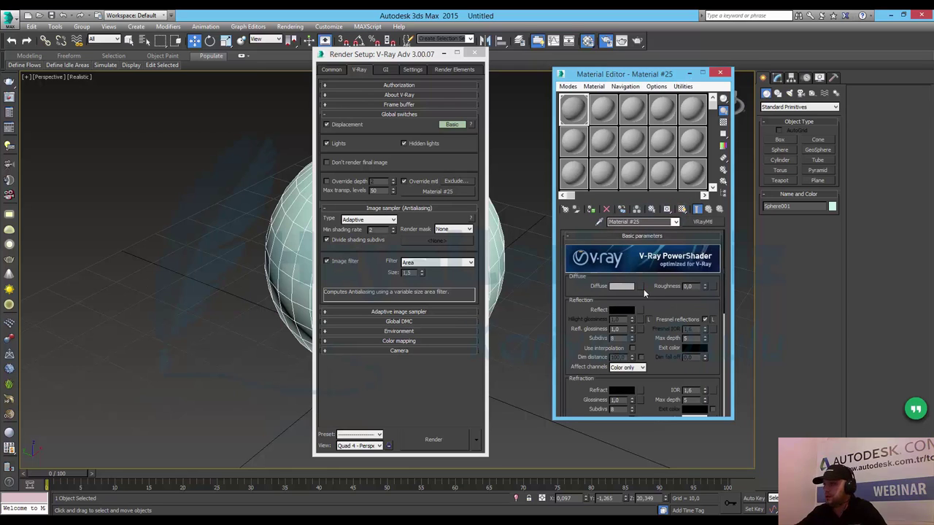
# - Browse the Diffuse map list, then close it without choosing a map
pyautogui.click(643, 291)
pyautogui.scroll(-2, 261, 312)
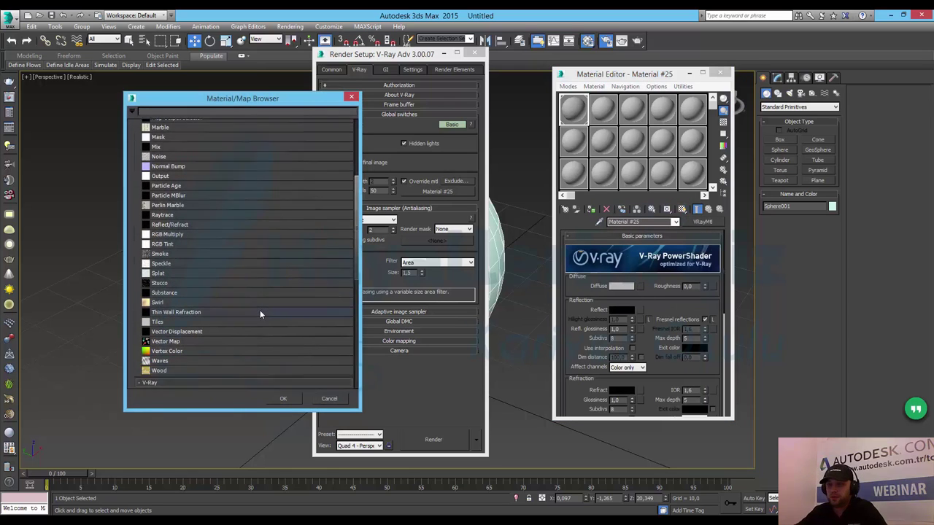
pyautogui.scroll(-2, 260, 314)
pyautogui.scroll(-2, 252, 315)
pyautogui.scroll(-1, 249, 315)
pyautogui.scroll(-2, 250, 314)
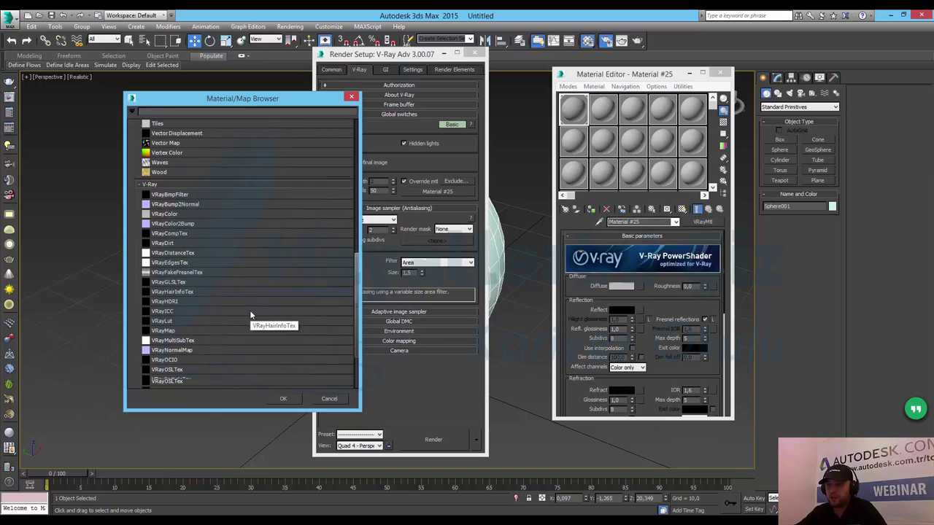
pyautogui.scroll(-2, 249, 315)
pyautogui.scroll(-1, 248, 316)
pyautogui.scroll(-1, 249, 315)
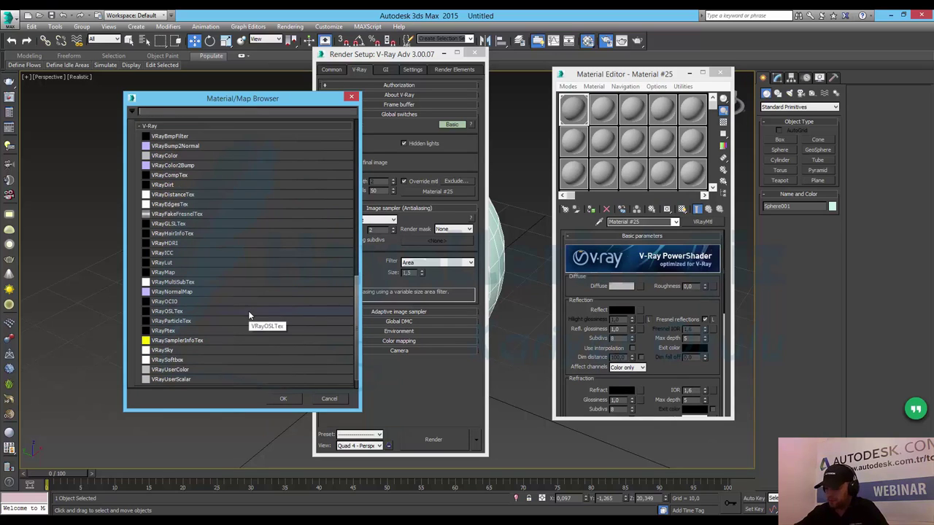
pyautogui.press('Escape')
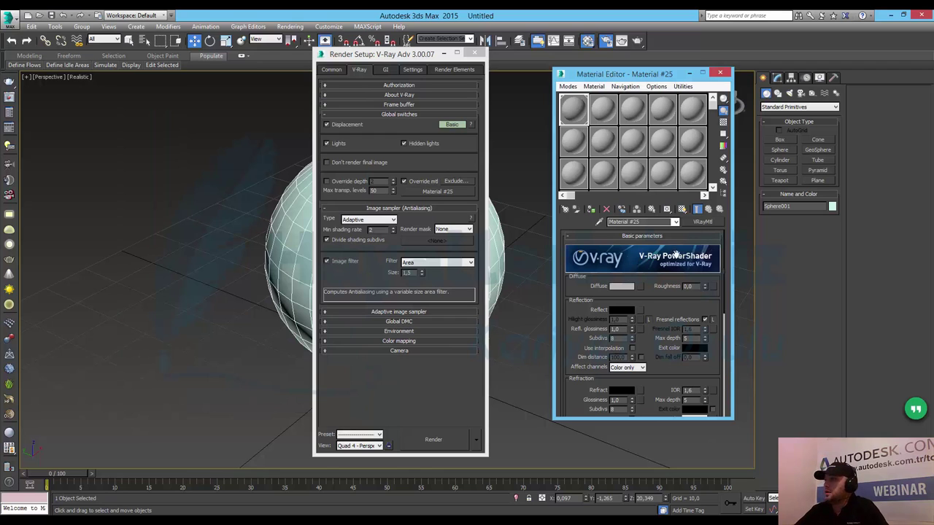
# - Assign VRayEdgesTex (Map #3) to the diffuse and magnify the sample slot preview
pyautogui.click(641, 287)
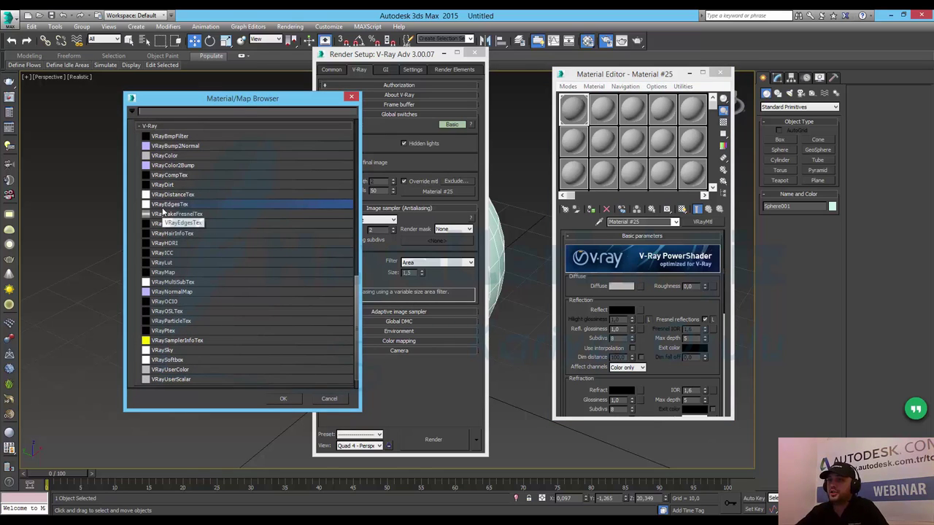
pyautogui.click(296, 398)
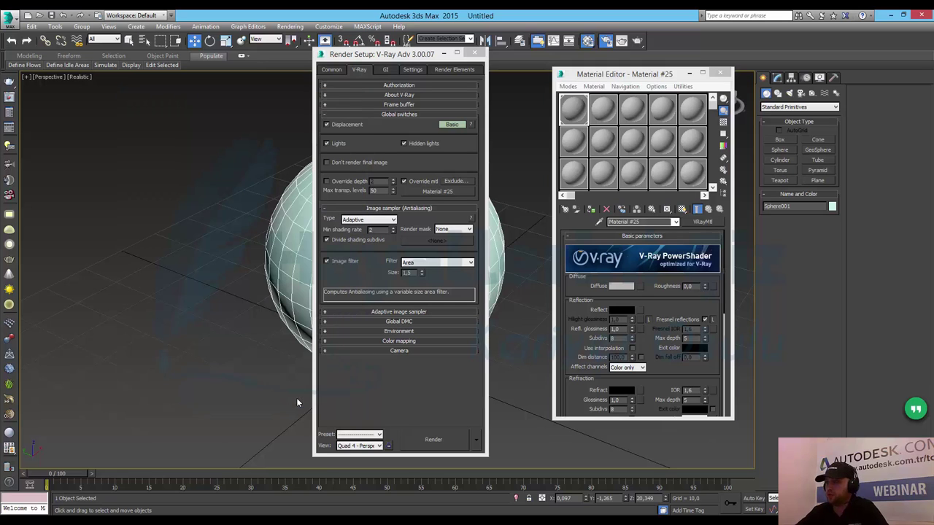
pyautogui.doubleClick(572, 115)
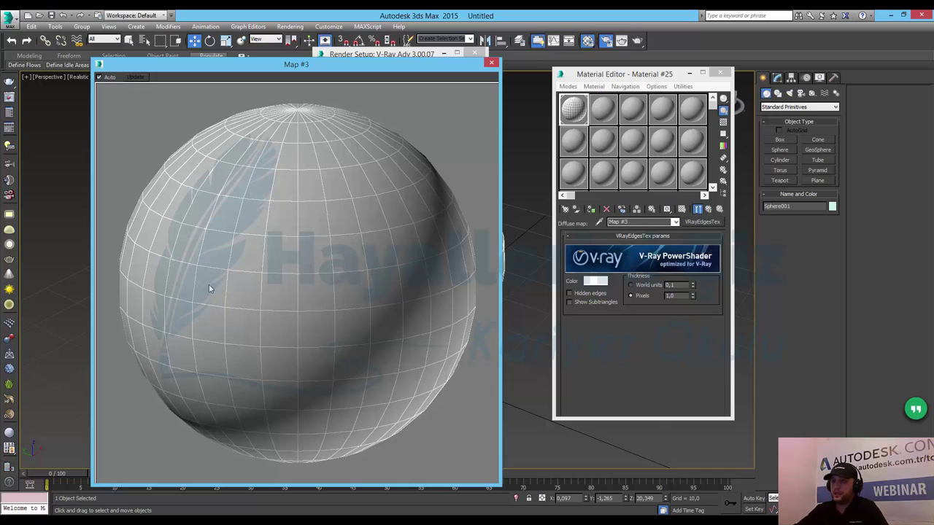
# - Try a 5 pixel edge thickness, settle on 1.0, then close the Map #3 preview
pyautogui.click(693, 294)
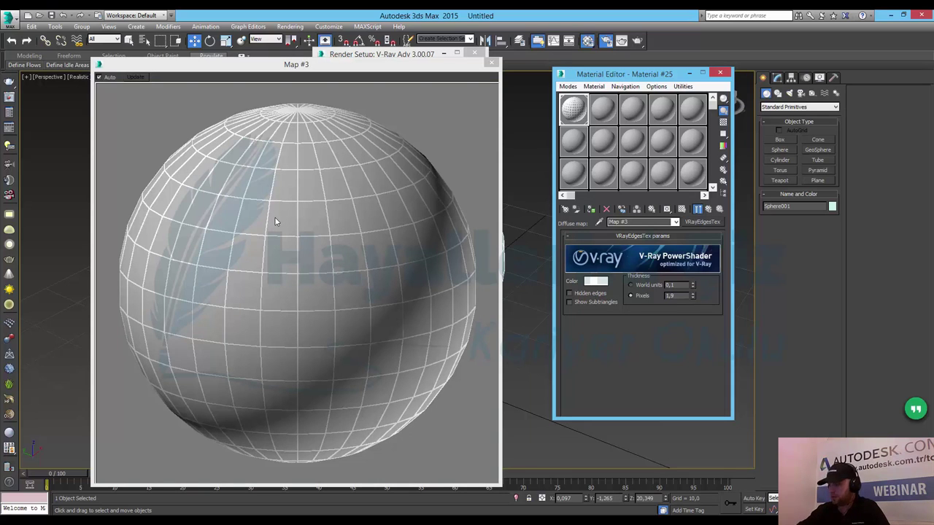
pyautogui.press('BackSpace')
pyautogui.press('BackSpace')
pyautogui.press('BackSpace')
pyautogui.write('5')
pyautogui.press('Return')
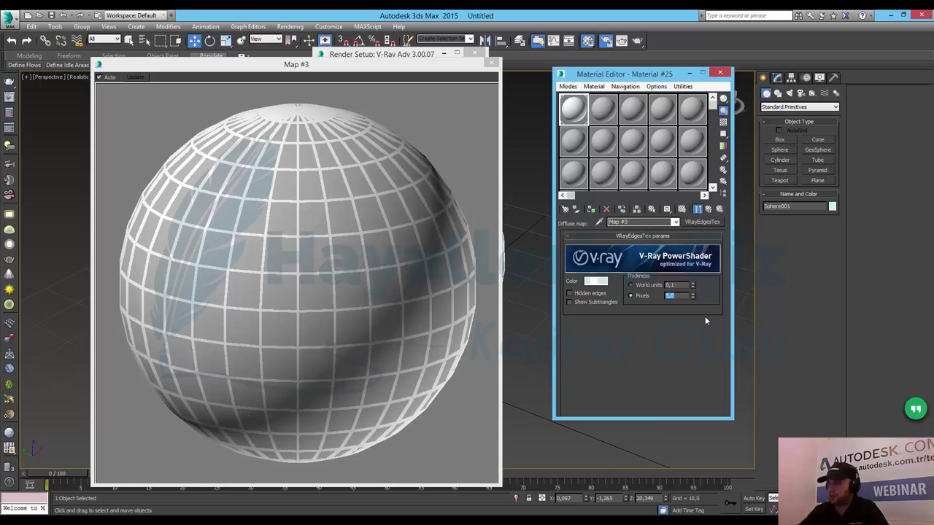
pyautogui.write('1')
pyautogui.press('Return')
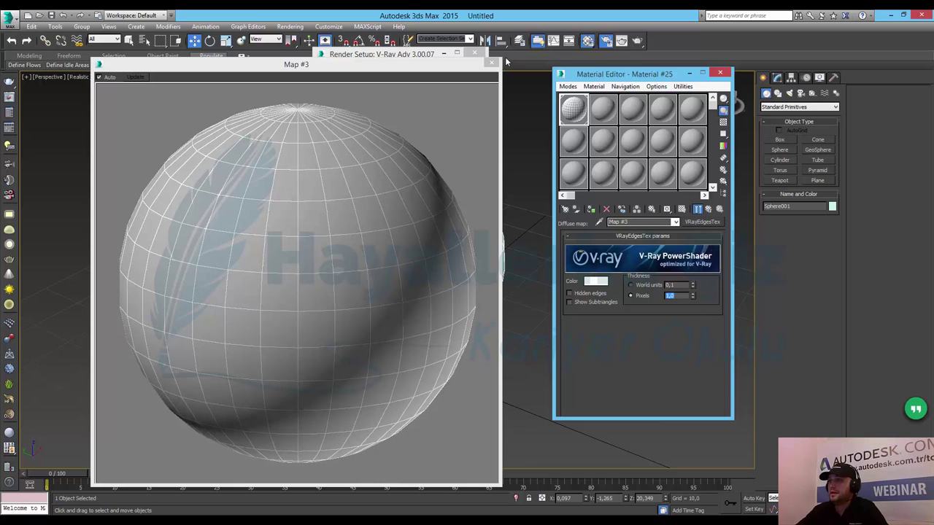
pyautogui.click(495, 64)
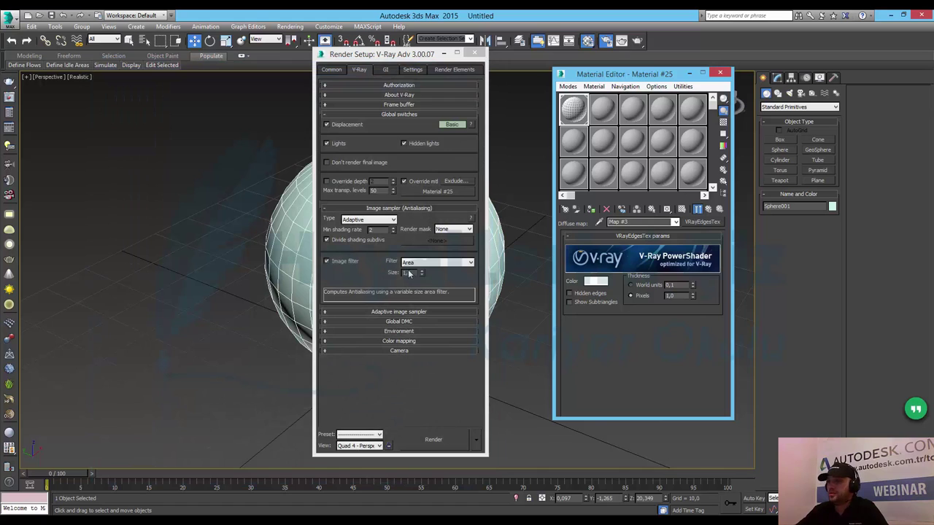
# - Assign Material #25 to the sphere and start a V-Ray render from Render Setup
pyautogui.click(594, 210)
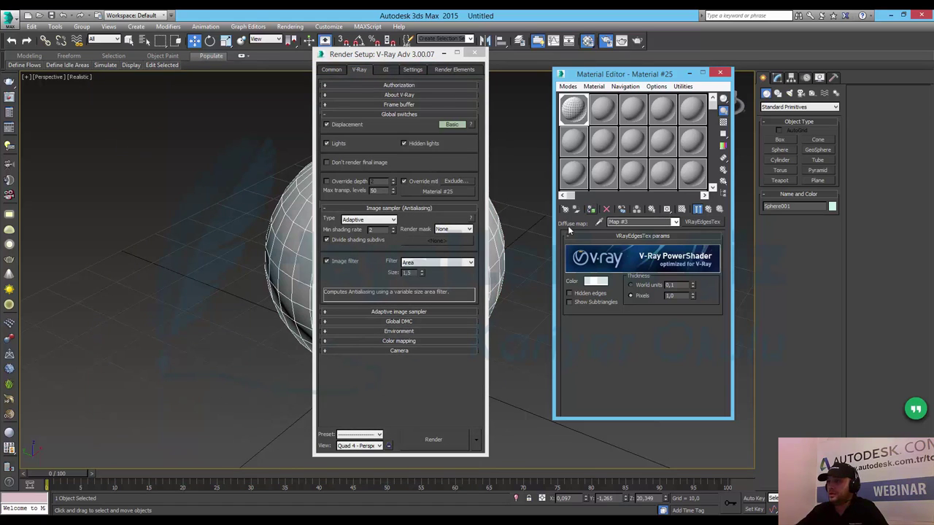
pyautogui.click(440, 447)
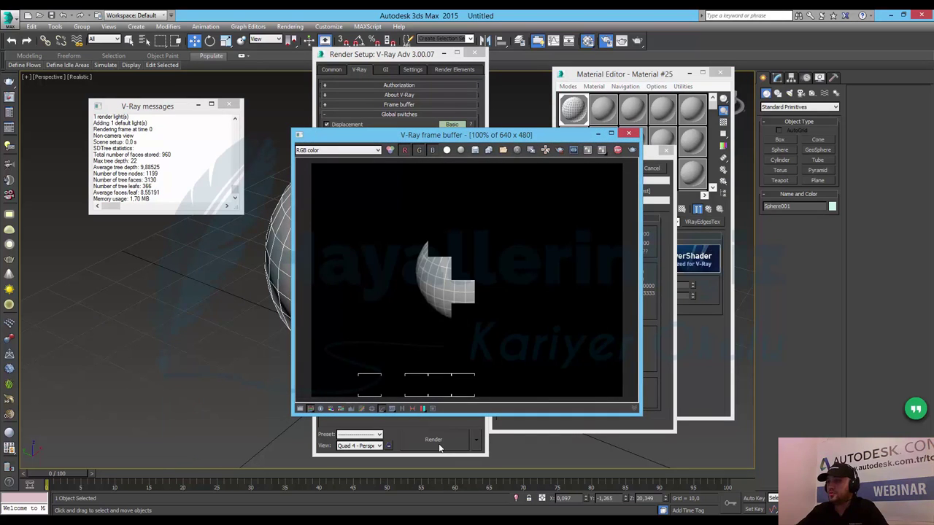